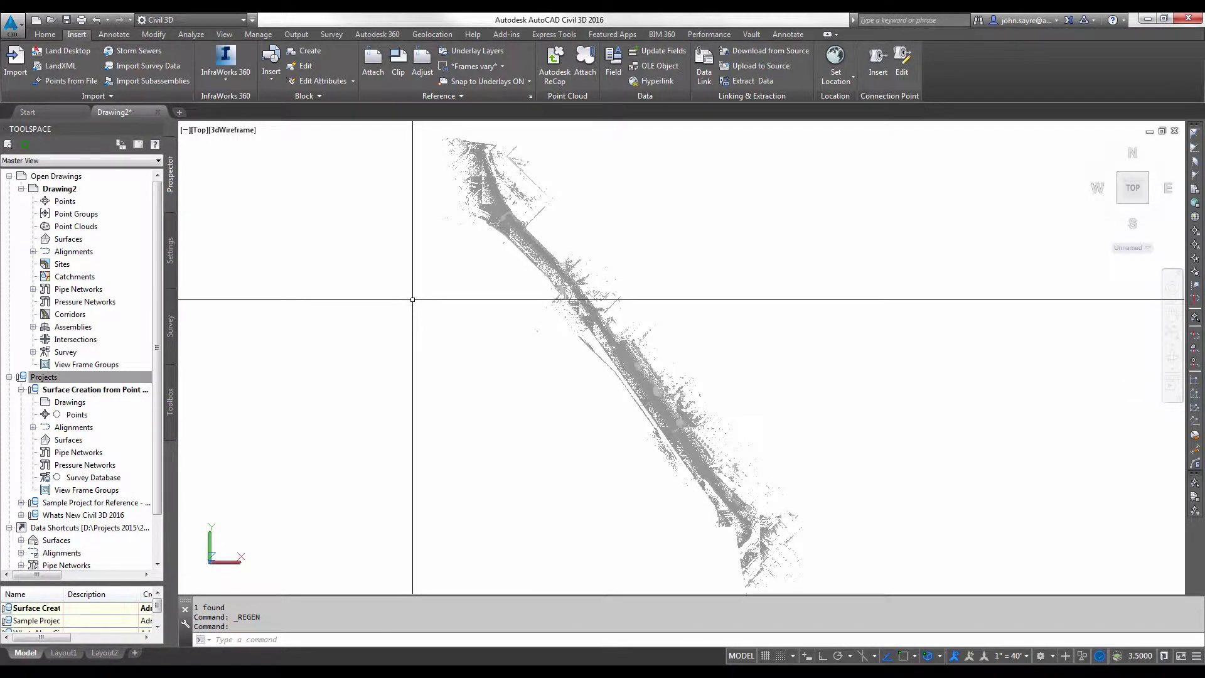
Start creating a surface from the point cloud, using a window selection around the cloud's northern end
{"action": "left_click", "coordinate": [45, 34]}
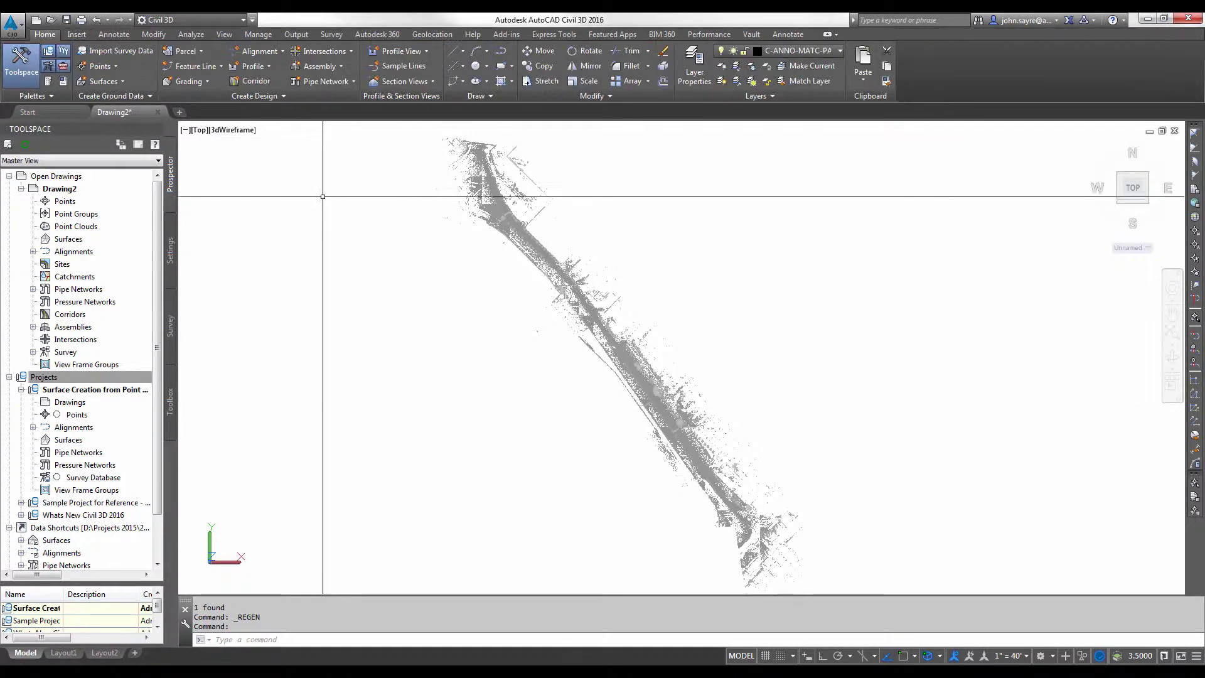
{"action": "left_click", "coordinate": [98, 81]}
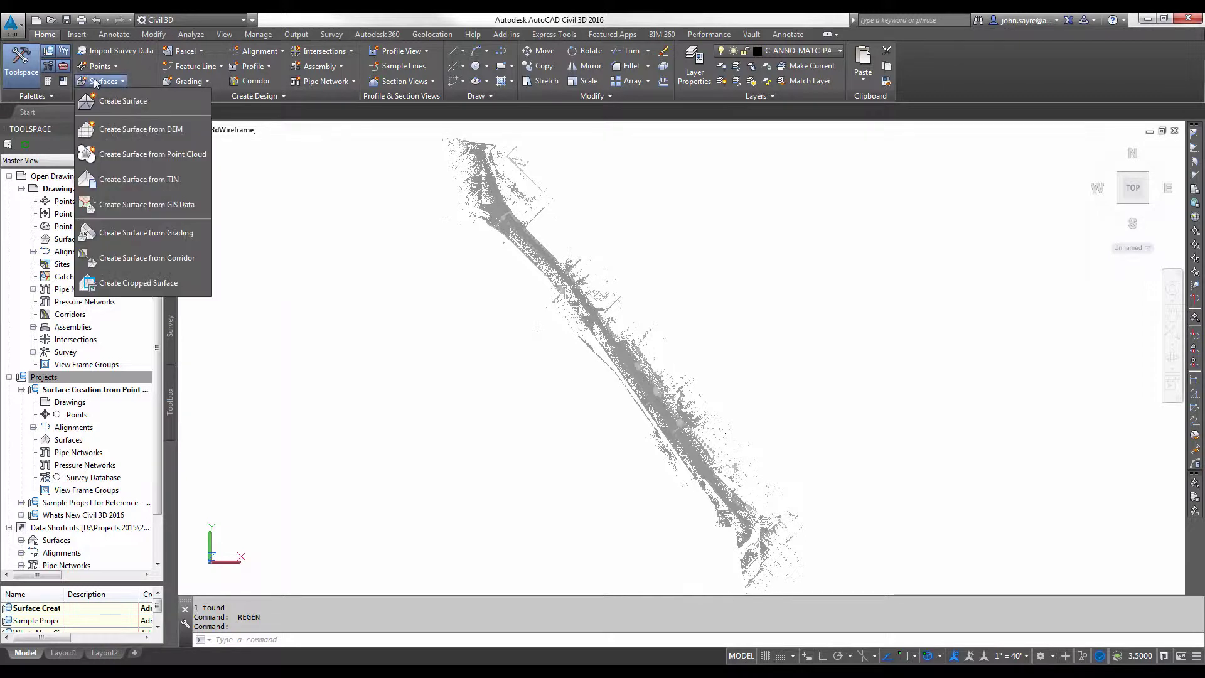
{"action": "left_click", "coordinate": [153, 153]}
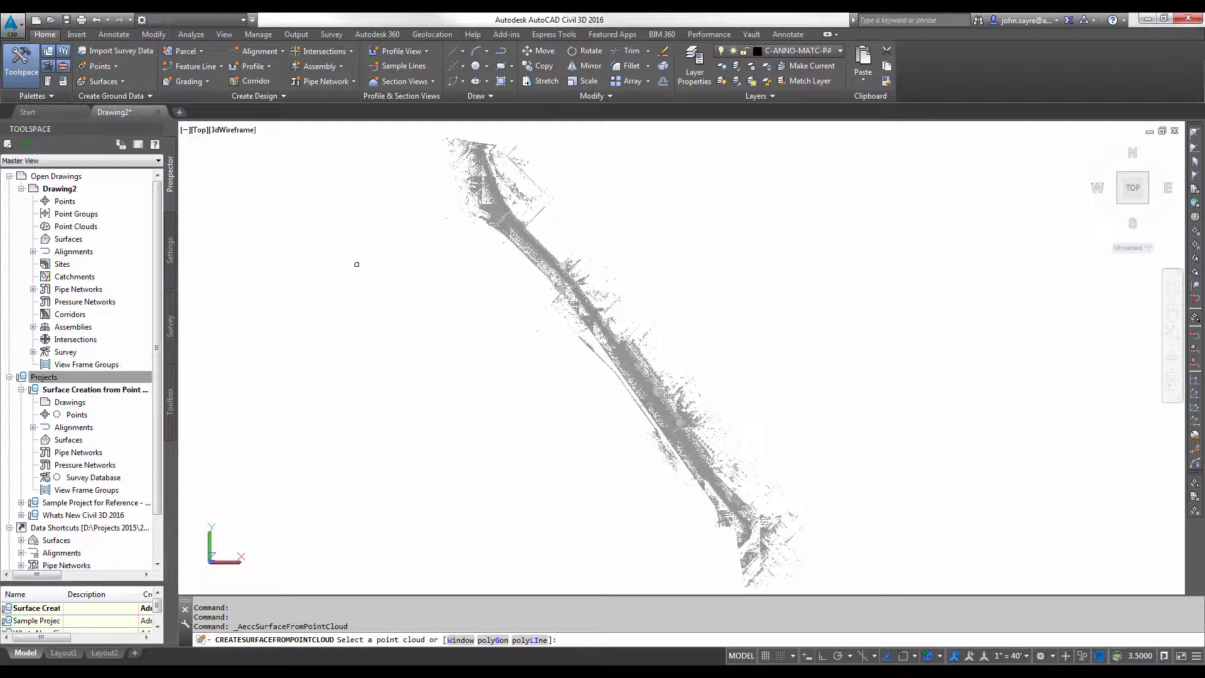
{"action": "left_click", "coordinate": [402, 258]}
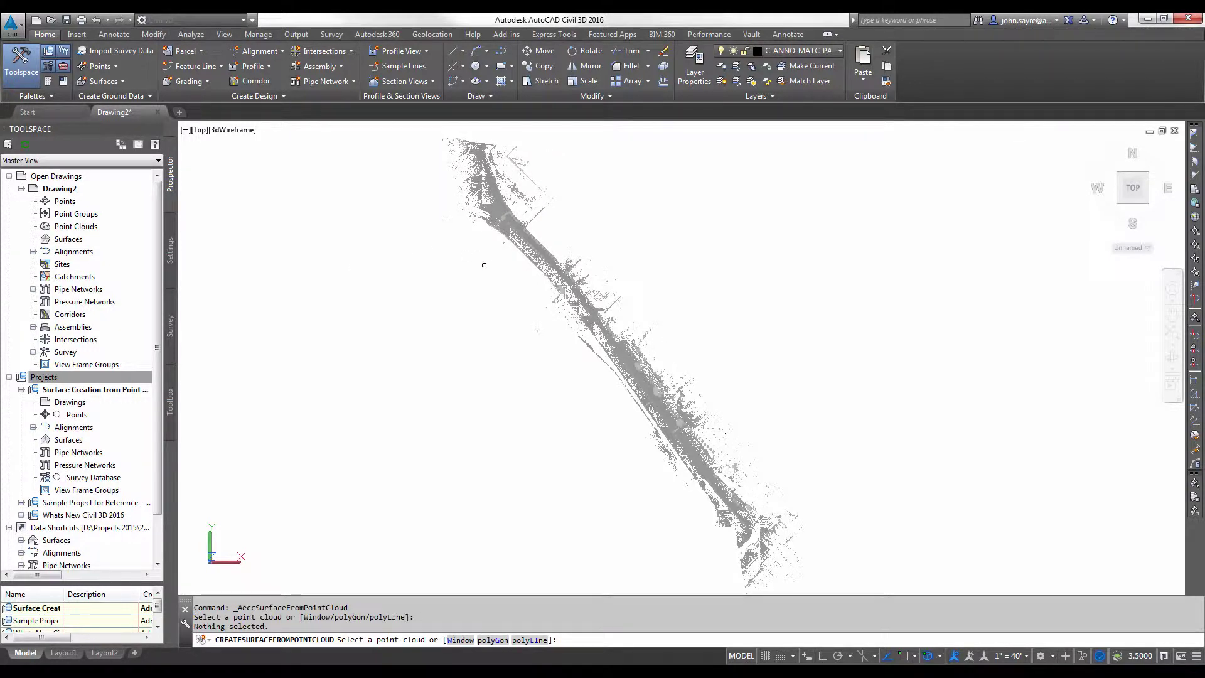
{"action": "type", "text": "w"}
{"action": "key", "text": "Return"}
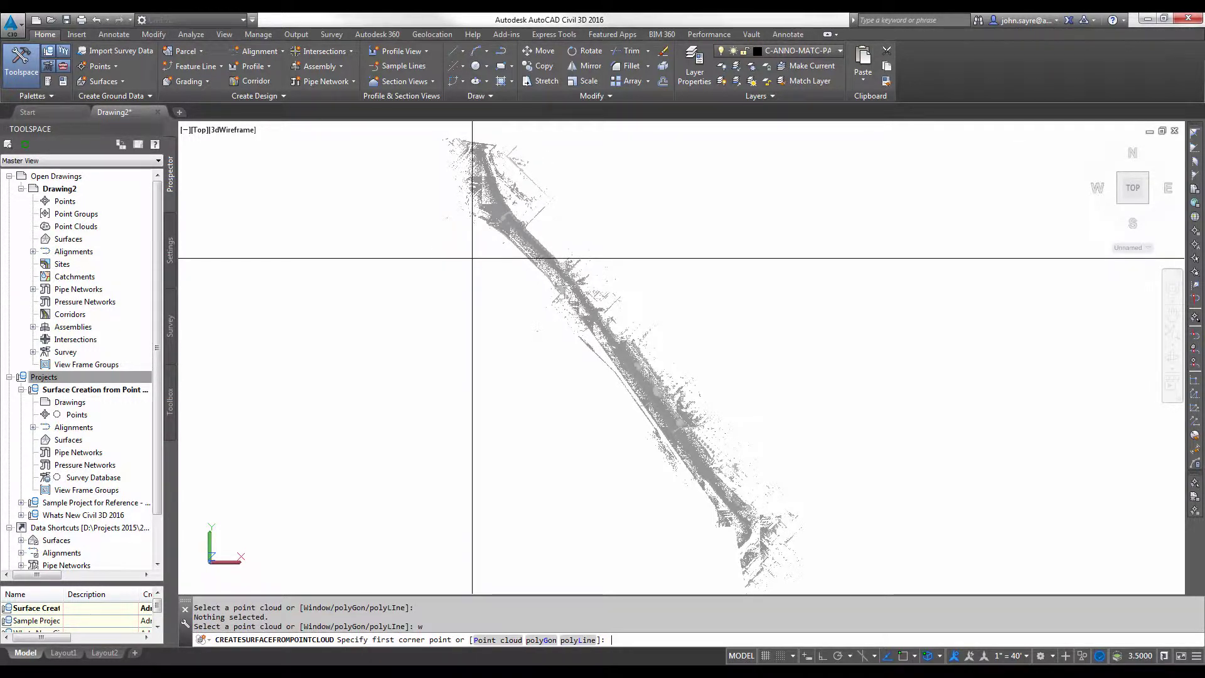
{"action": "left_click", "coordinate": [443, 249]}
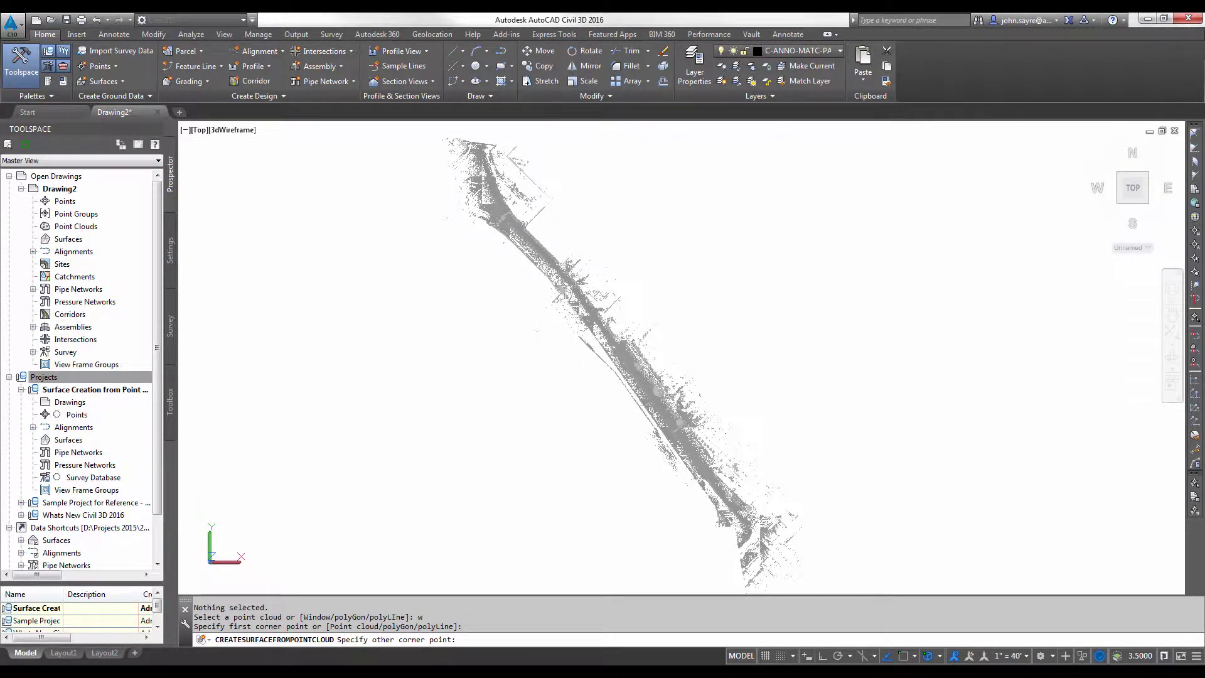
{"action": "left_click", "coordinate": [558, 137]}
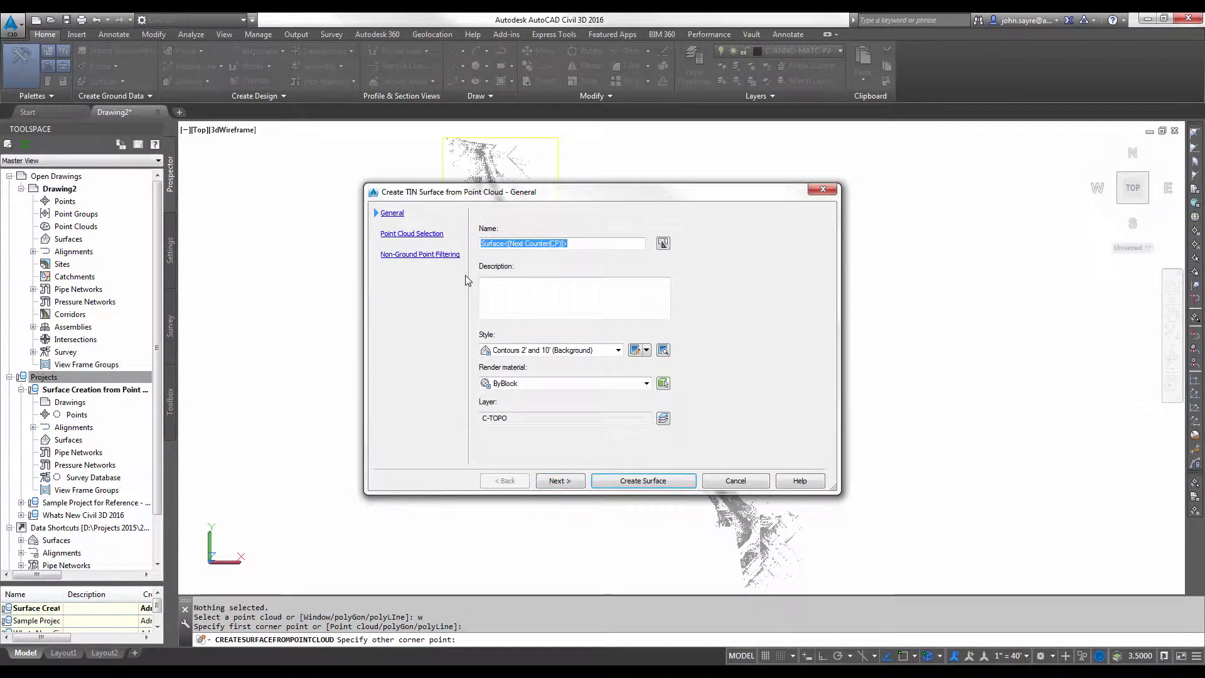
Name the TIN surface egnonfilter and give it the Contours 1' and 5' (Background) style, continuing to the point cloud selection settings
{"action": "type", "text": "eg"}
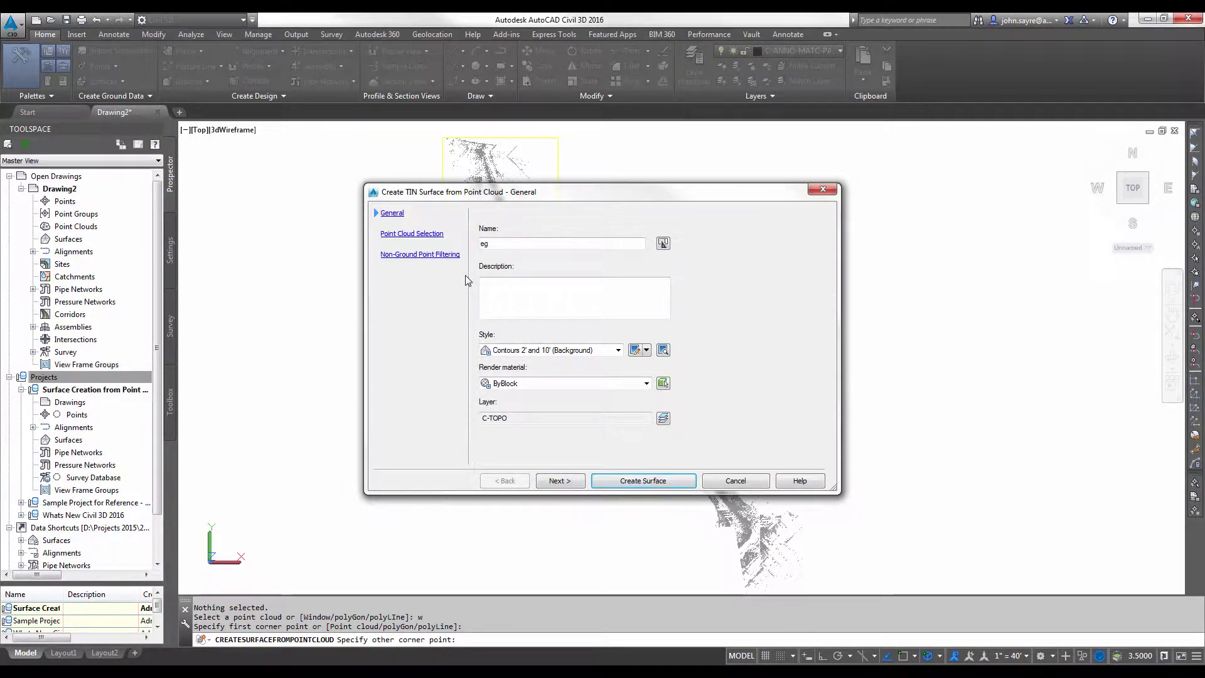
{"action": "type", "text": "non"}
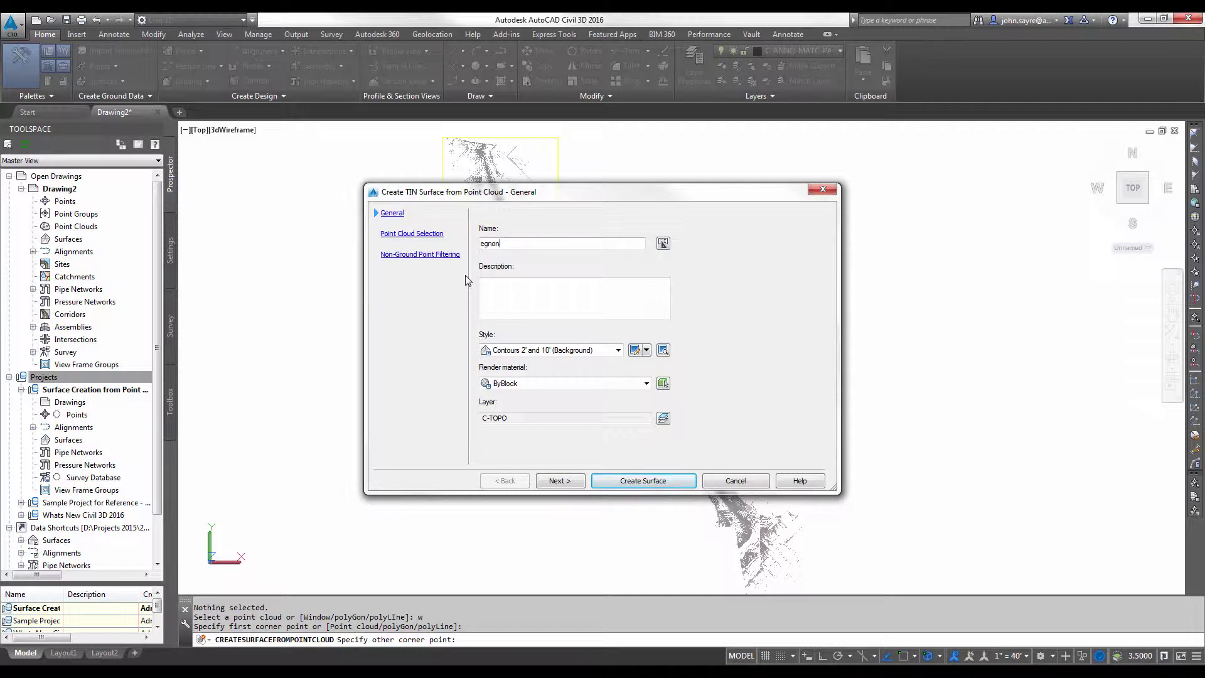
{"action": "type", "text": "filter"}
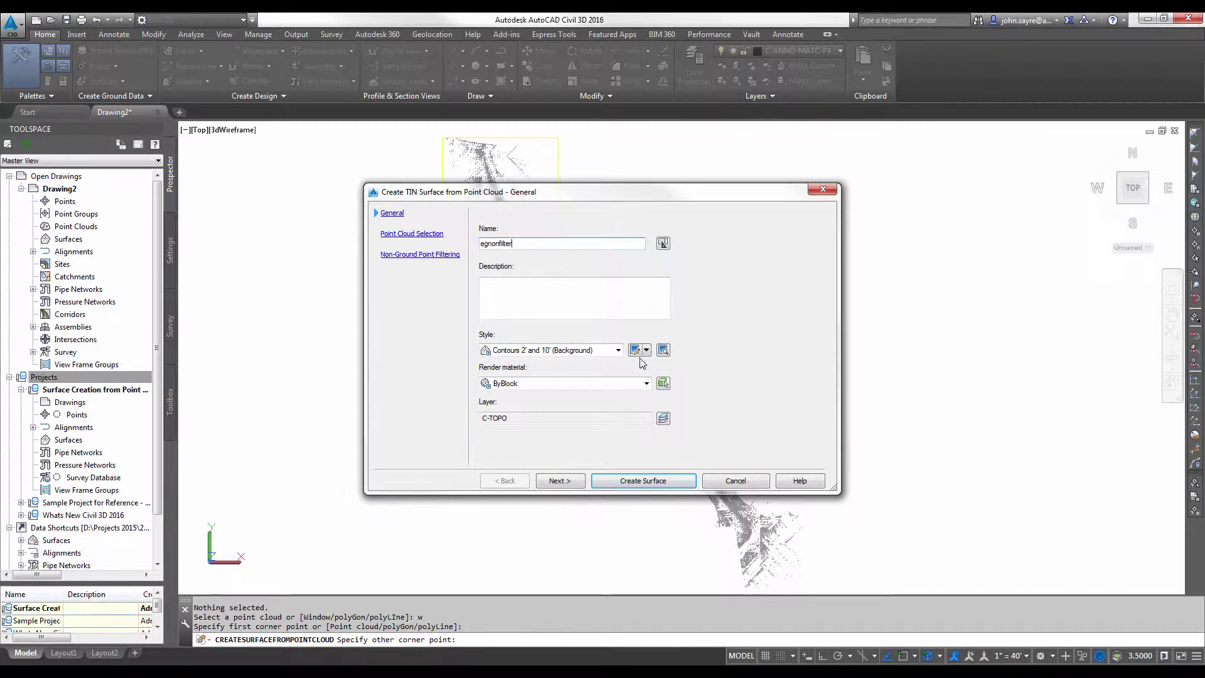
{"action": "left_click", "coordinate": [618, 351]}
{"action": "left_click", "coordinate": [570, 380]}
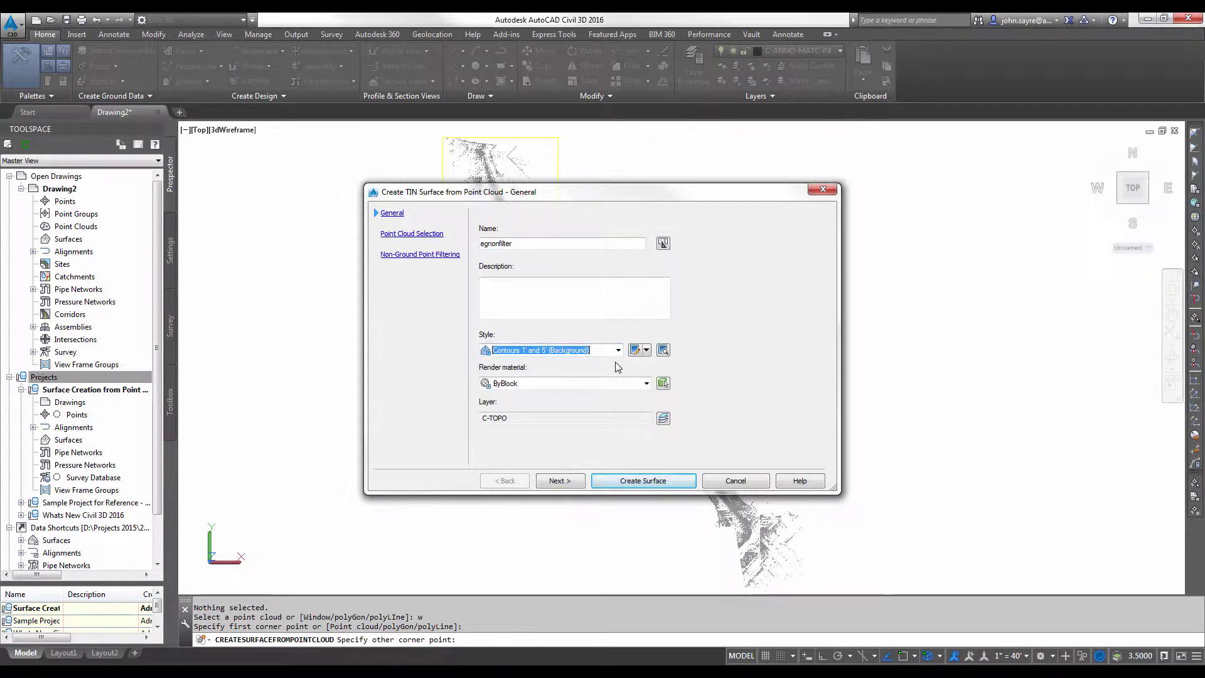
{"action": "left_click", "coordinate": [561, 485]}
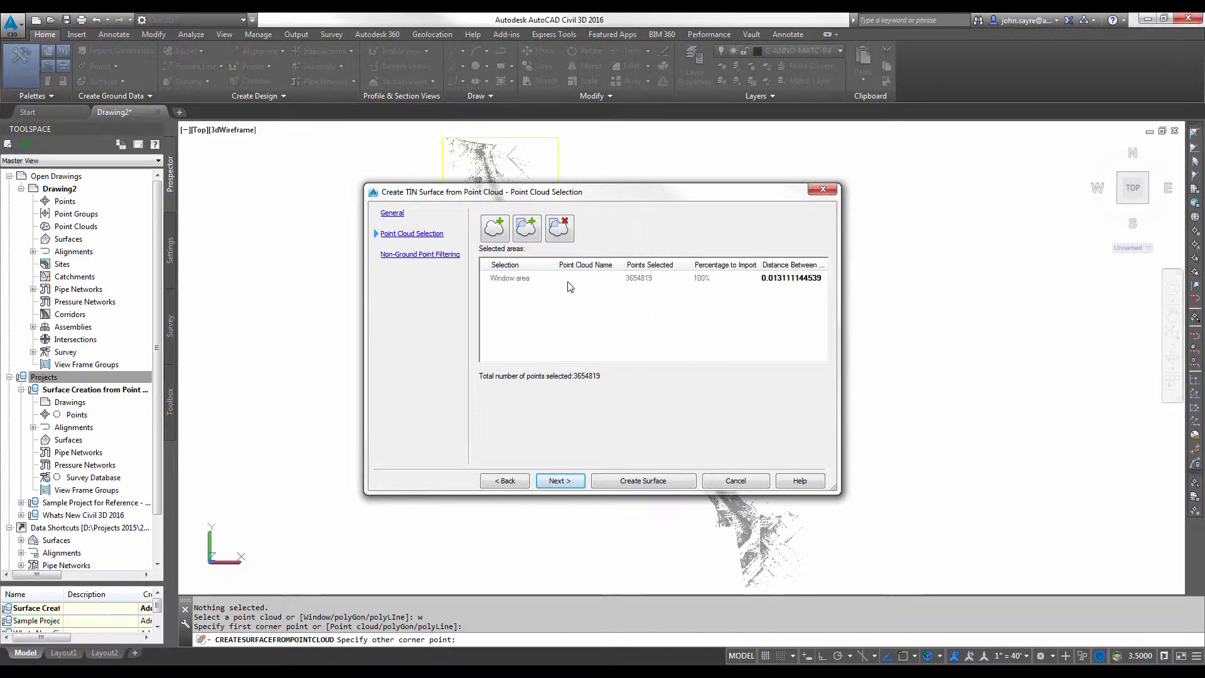
Set the window area's distance between points to 1
{"action": "left_click", "coordinate": [762, 282]}
{"action": "left_click", "coordinate": [797, 280]}
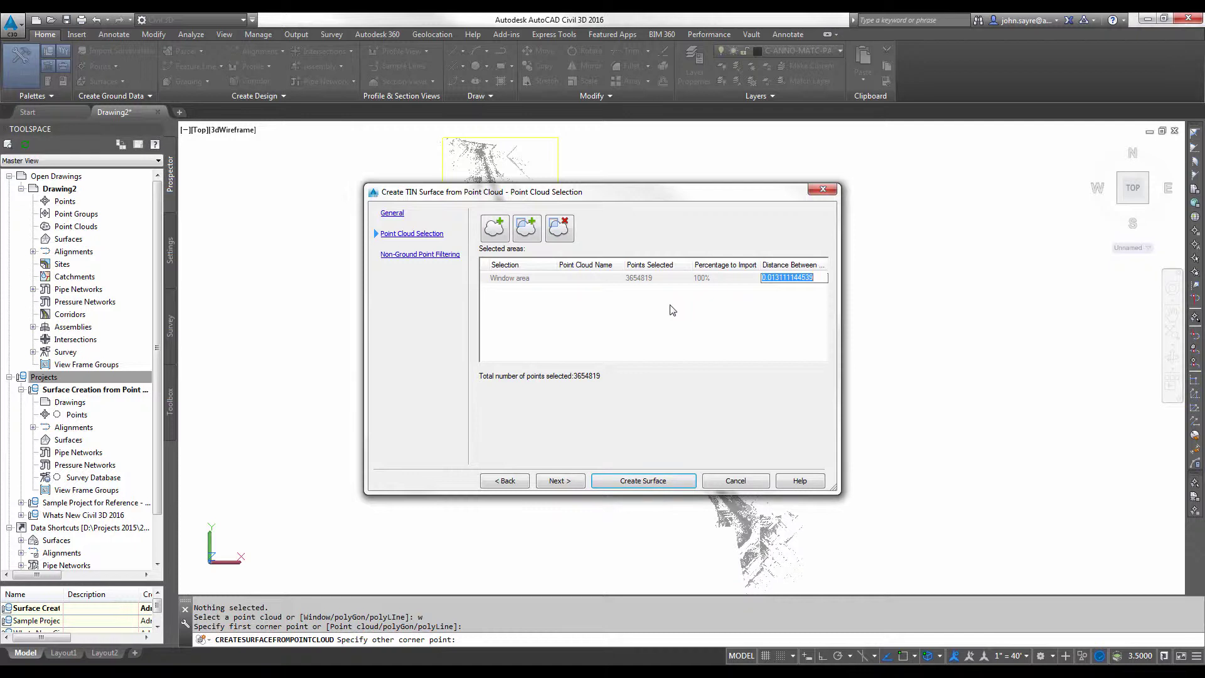
{"action": "type", "text": "1"}
{"action": "key", "text": "Return"}
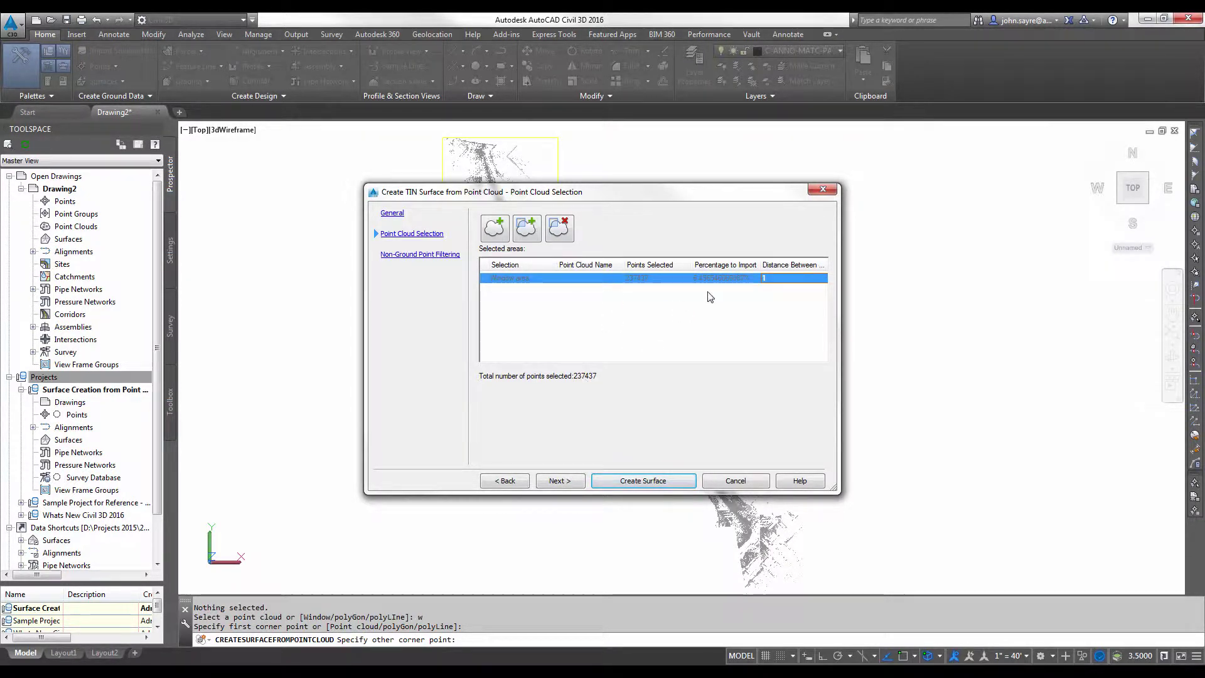
Set the window area's distance between points to 2 and create the surface with the No filter method
{"action": "left_click", "coordinate": [776, 278]}
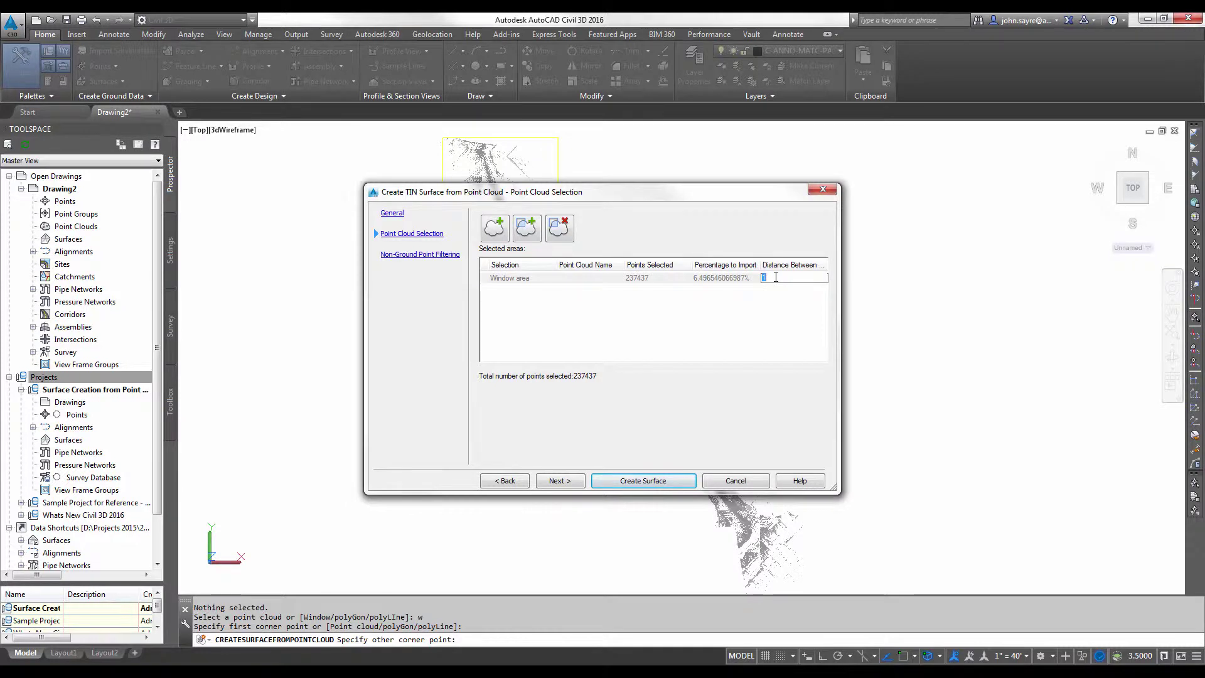
{"action": "type", "text": "2"}
{"action": "key", "text": "Return"}
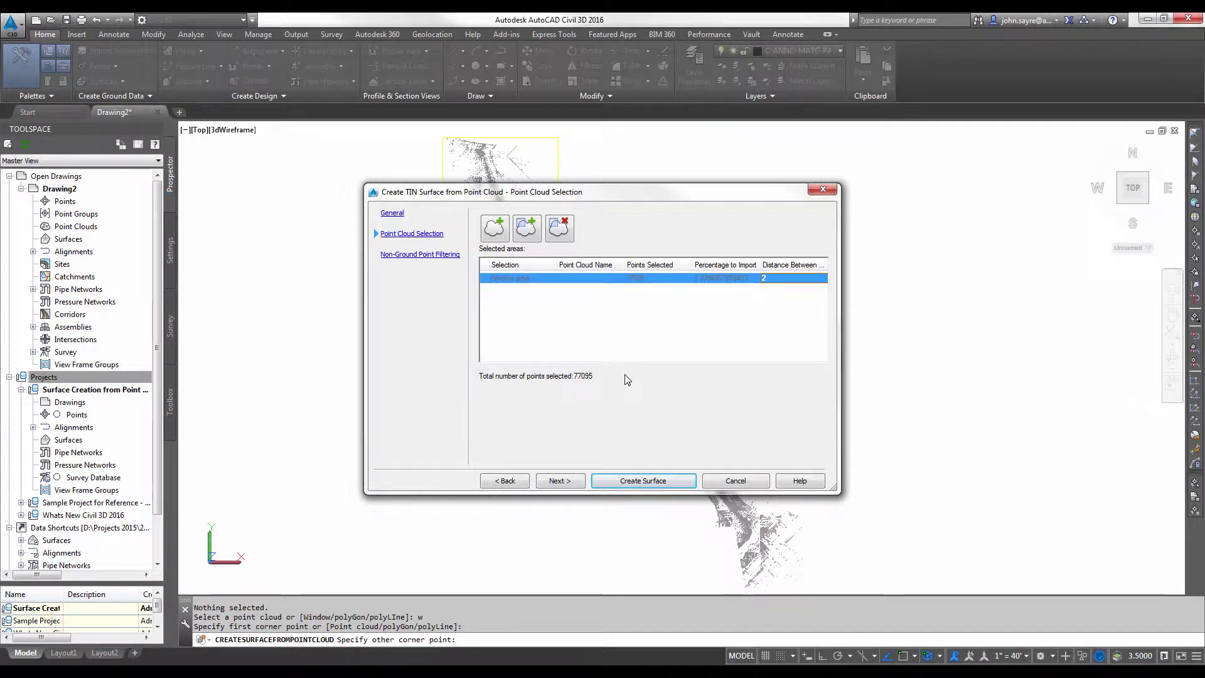
{"action": "left_click", "coordinate": [564, 481]}
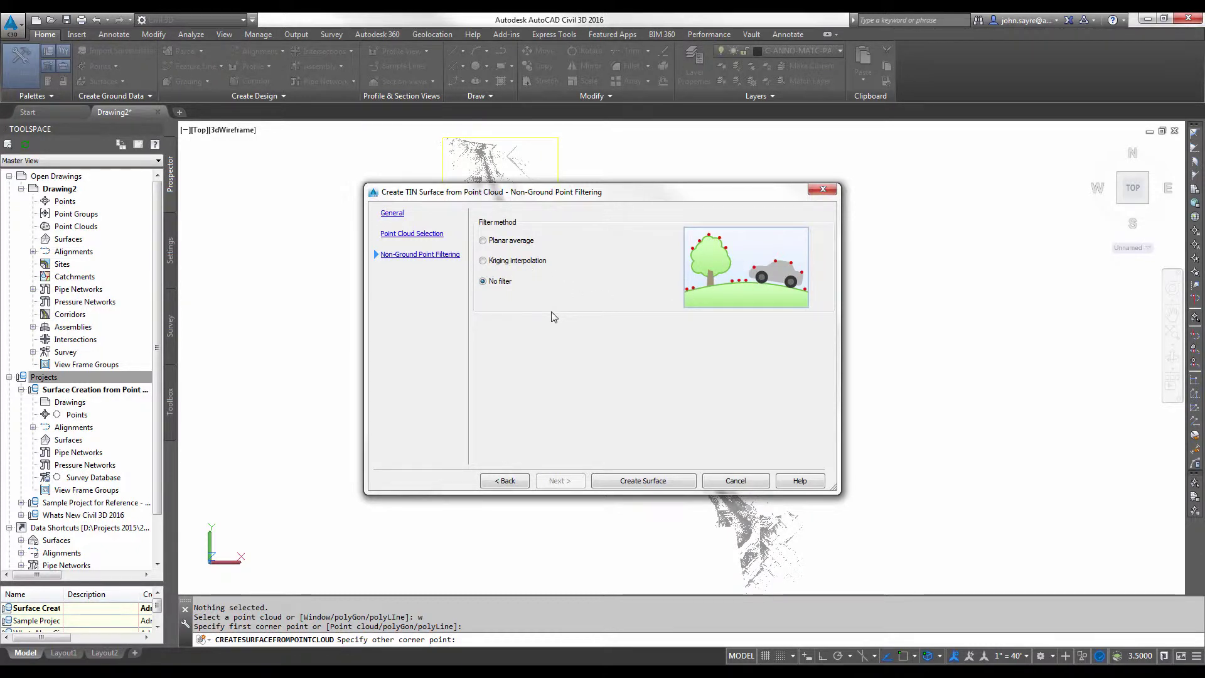
{"action": "left_click", "coordinate": [645, 481]}
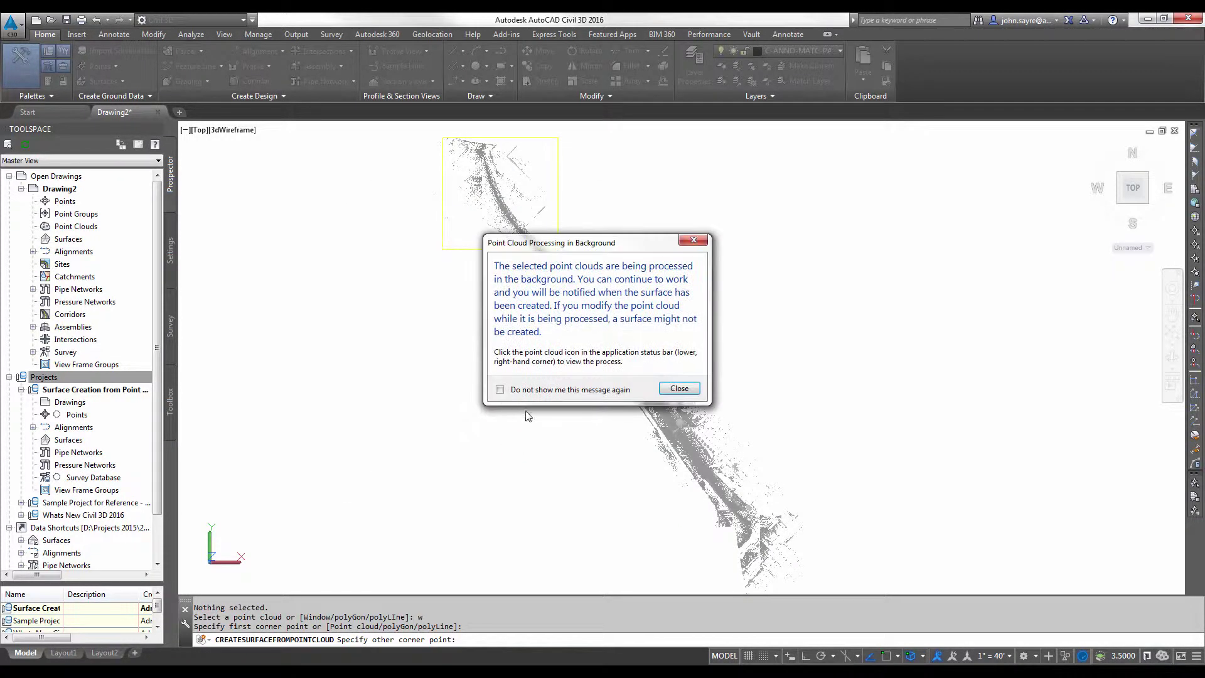
{"action": "left_click", "coordinate": [680, 389]}
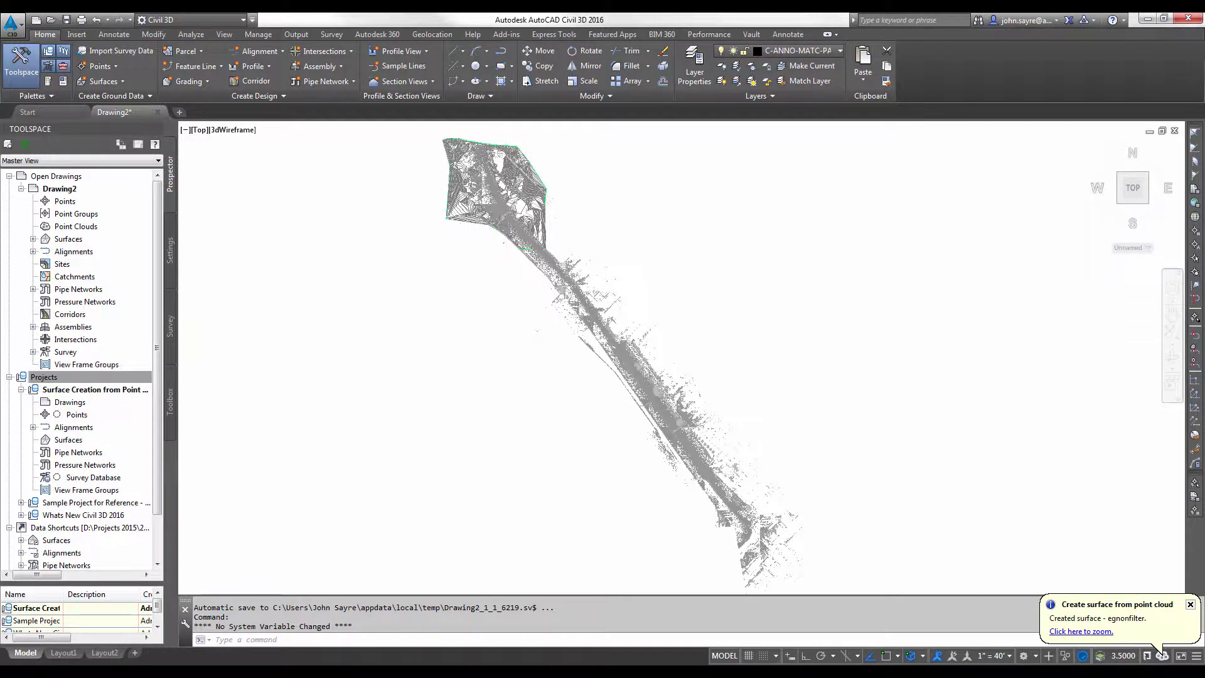
Examine the egnonfilter surface in 3D in the Object Viewer, looking at its terrain and non-ground spikes from a tilted view
{"action": "scroll", "coordinate": [471, 152], "scroll_direction": "up", "scroll_amount": 1}
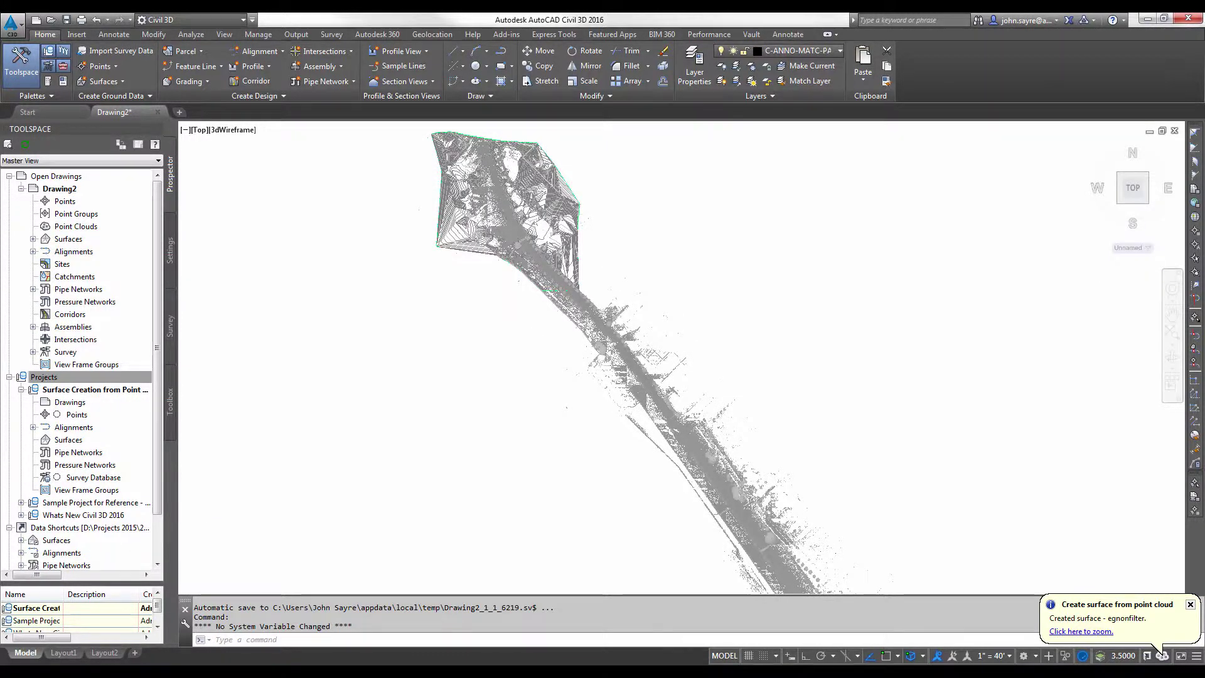
{"action": "scroll", "coordinate": [469, 154], "scroll_direction": "up", "scroll_amount": 1}
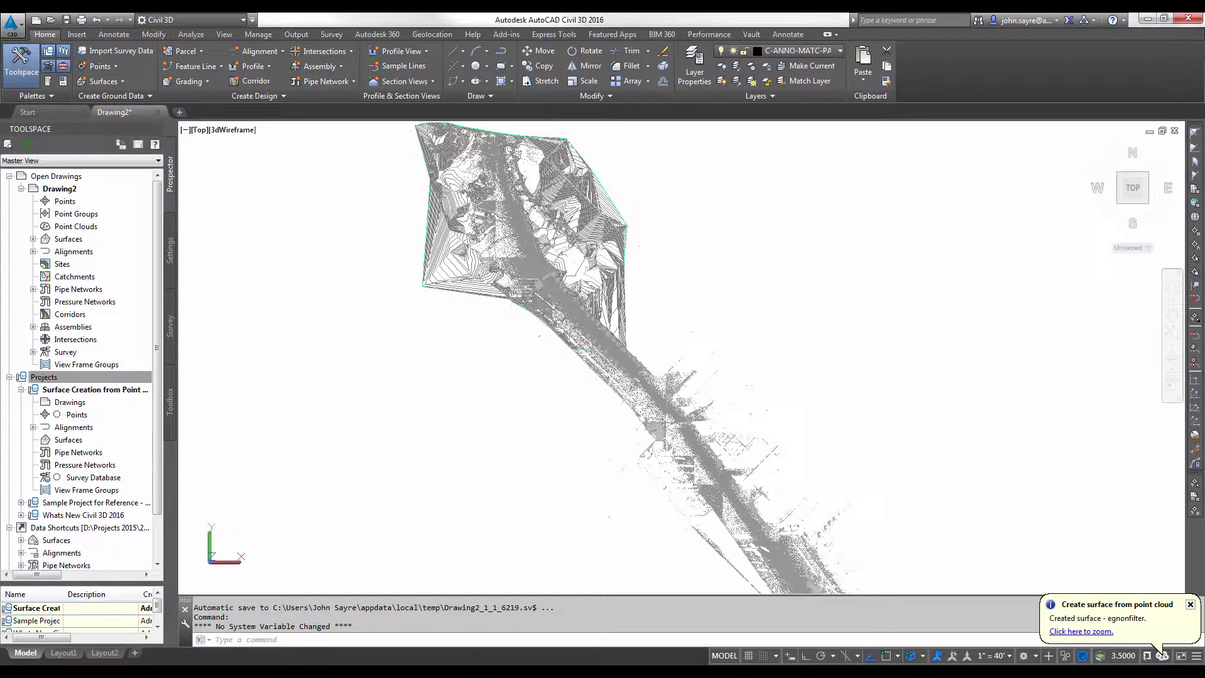
{"action": "left_click", "coordinate": [438, 269]}
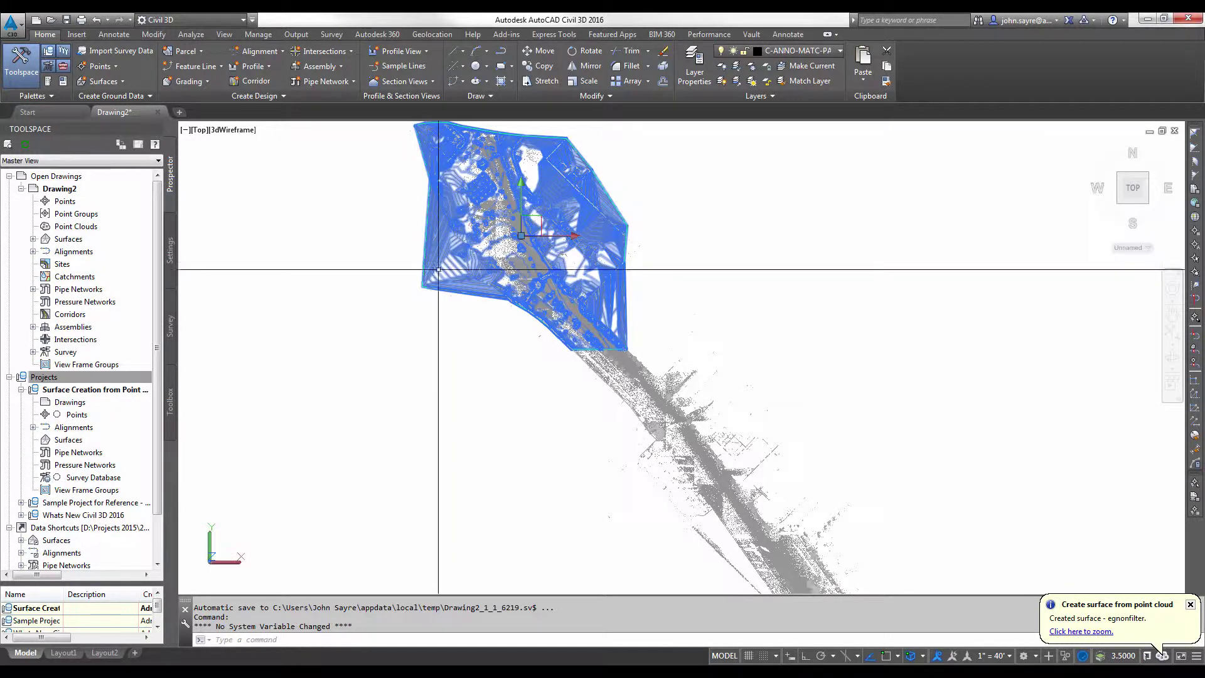
{"action": "right_click", "coordinate": [454, 293]}
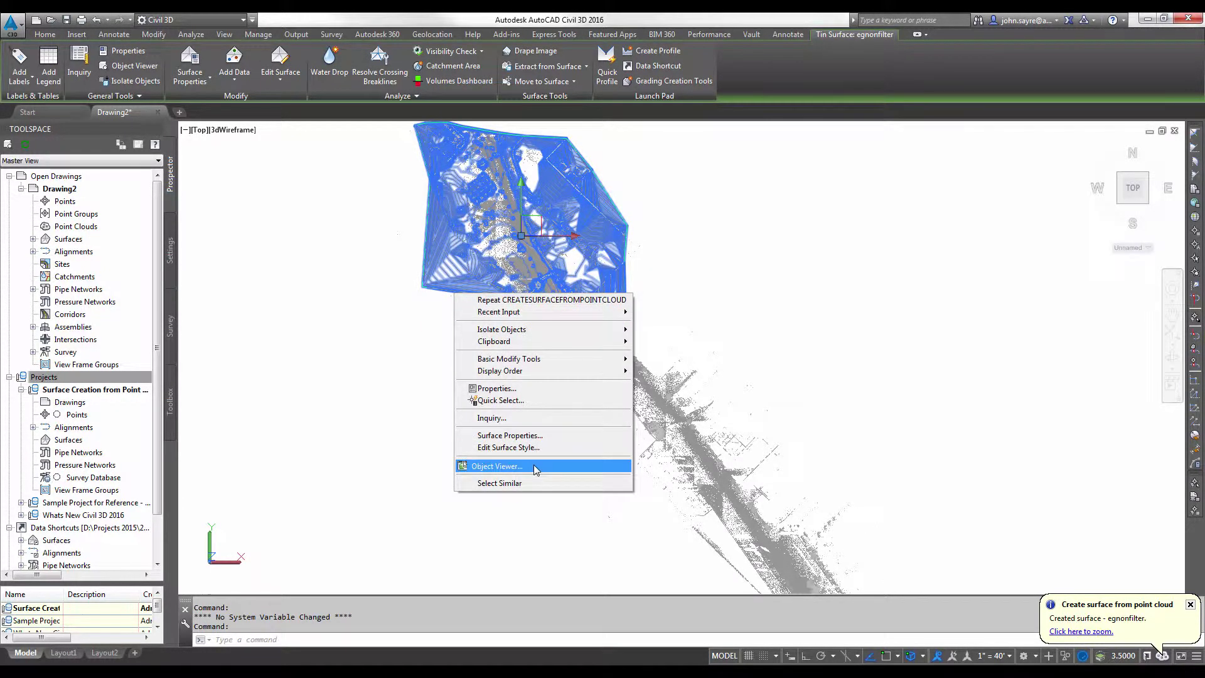
{"action": "left_click", "coordinate": [495, 466]}
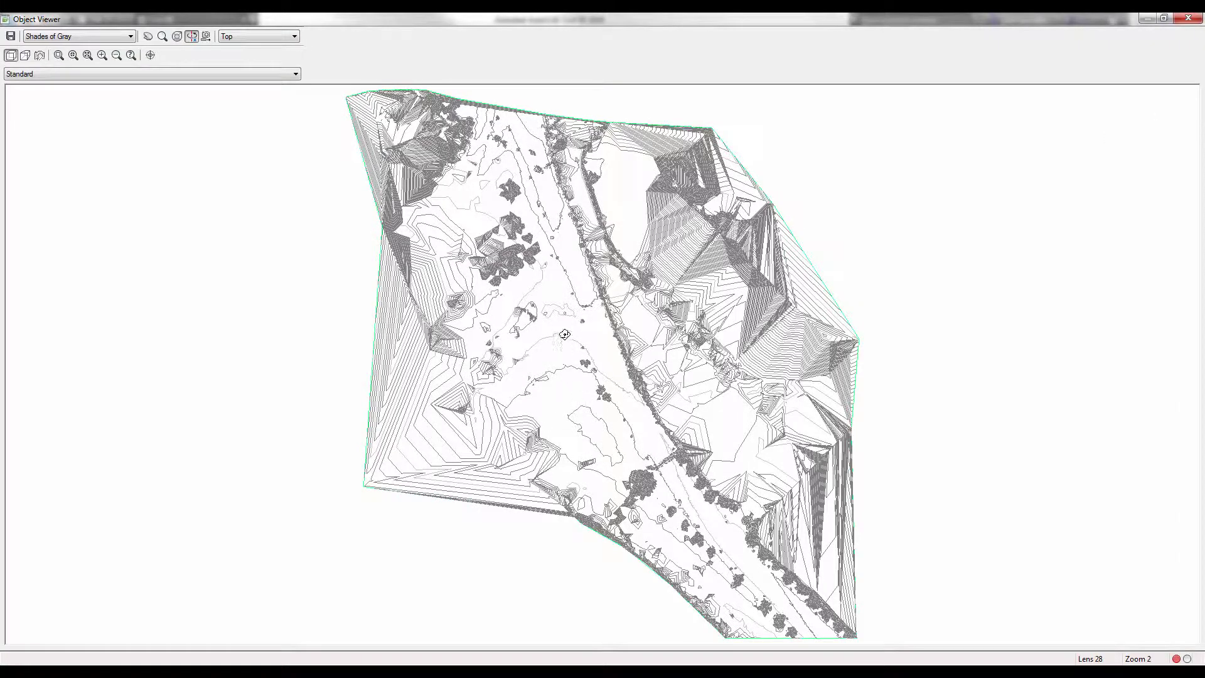
{"action": "left_click_drag", "start_coordinate": [560, 301], "coordinate": [548, 211]}
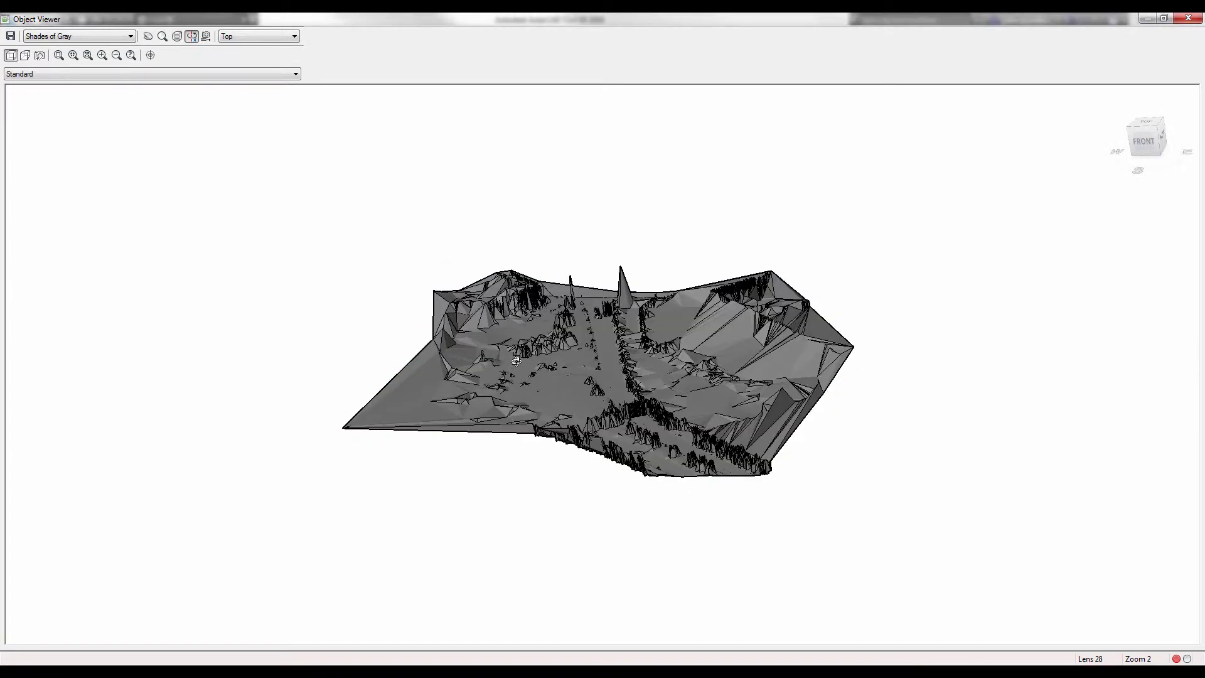
{"action": "scroll", "coordinate": [527, 351], "scroll_direction": "up", "scroll_amount": 2}
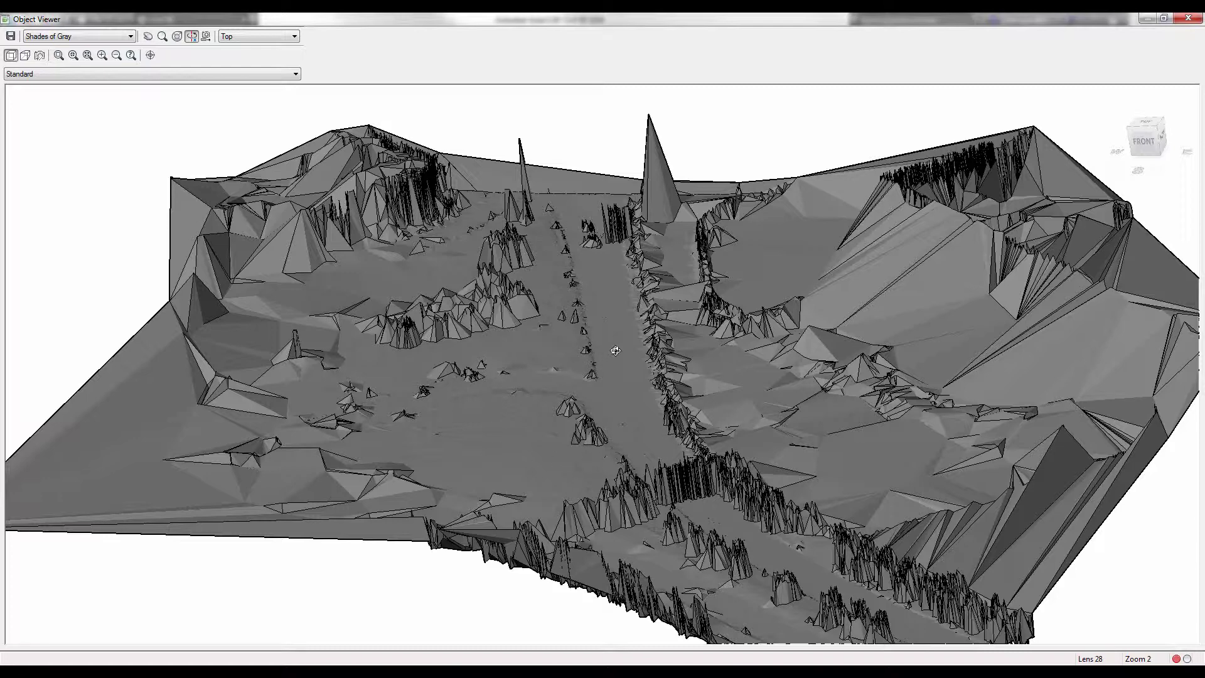
{"action": "left_click", "coordinate": [1188, 18]}
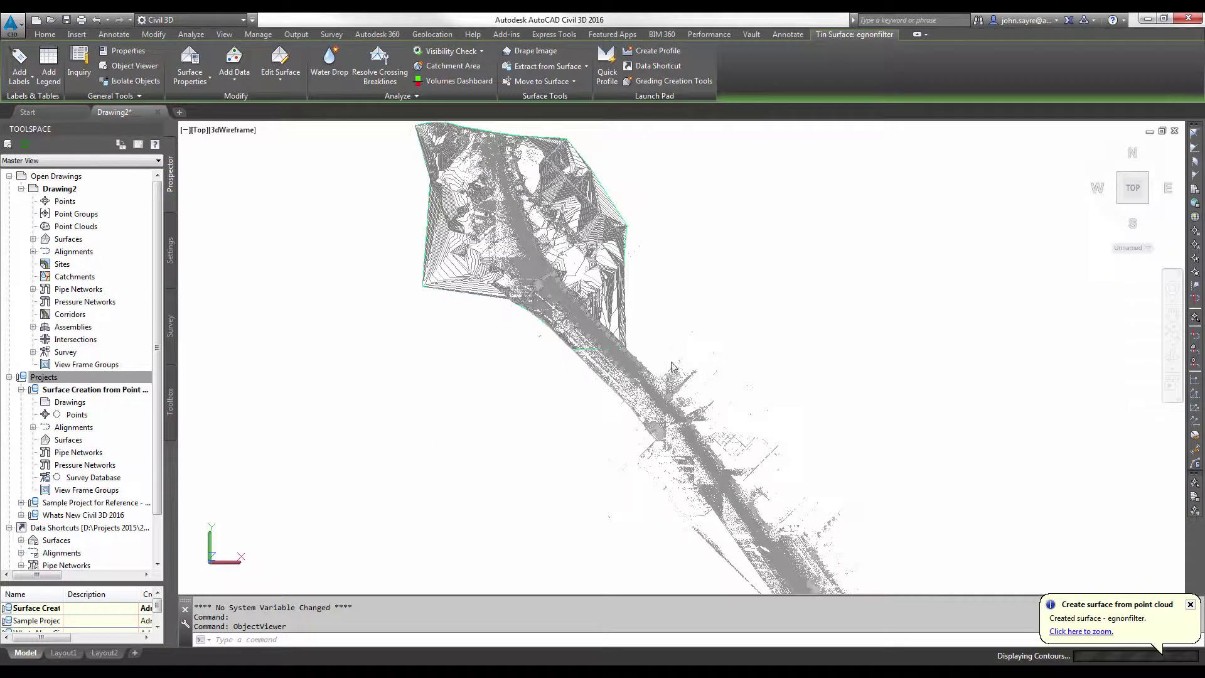
Hide the egnonfilter surface in the drawing by changing the surface style in its properties
{"action": "left_click", "coordinate": [33, 239]}
{"action": "right_click", "coordinate": [93, 253]}
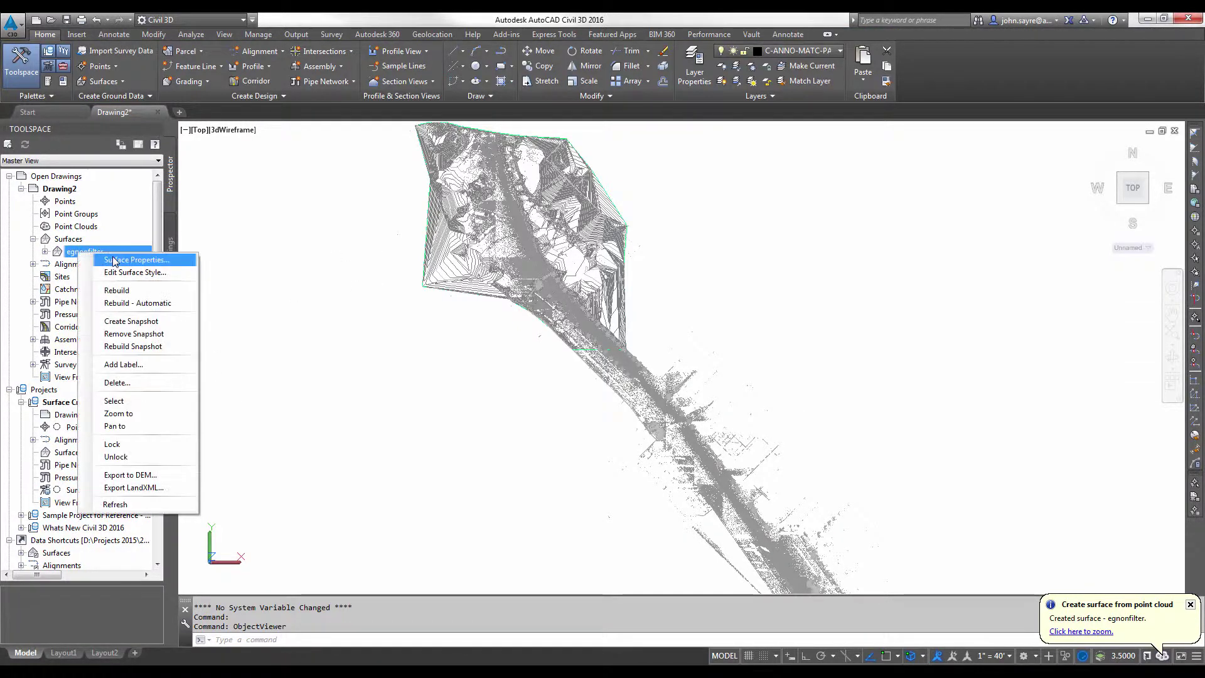
{"action": "left_click", "coordinate": [114, 260]}
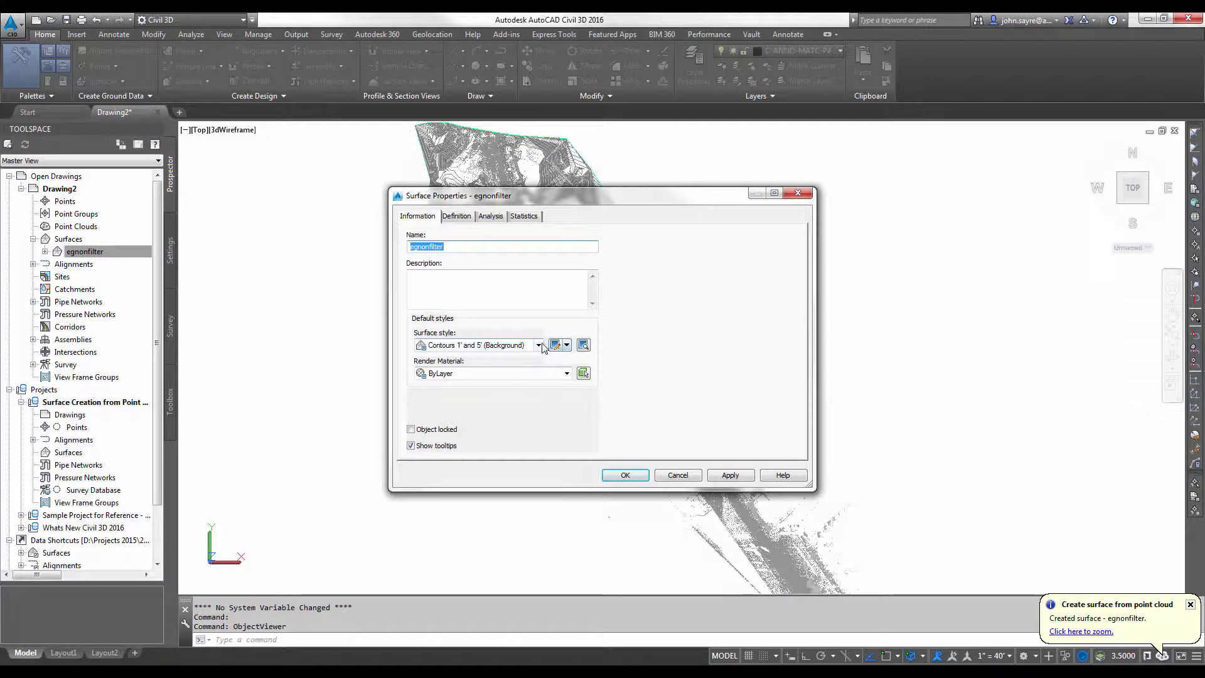
{"action": "left_click", "coordinate": [539, 345]}
{"action": "left_click", "coordinate": [446, 356]}
{"action": "left_click", "coordinate": [728, 475]}
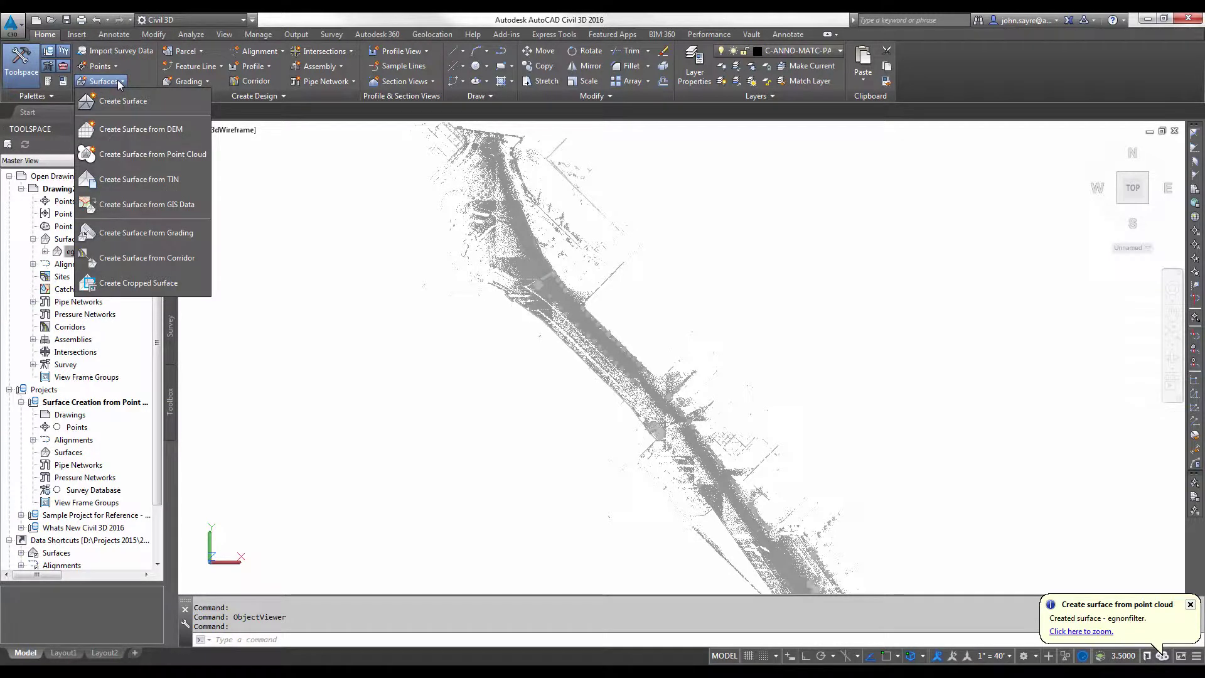
Start another surface from the point cloud with a window selection around the same northern end
{"action": "left_click", "coordinate": [150, 154]}
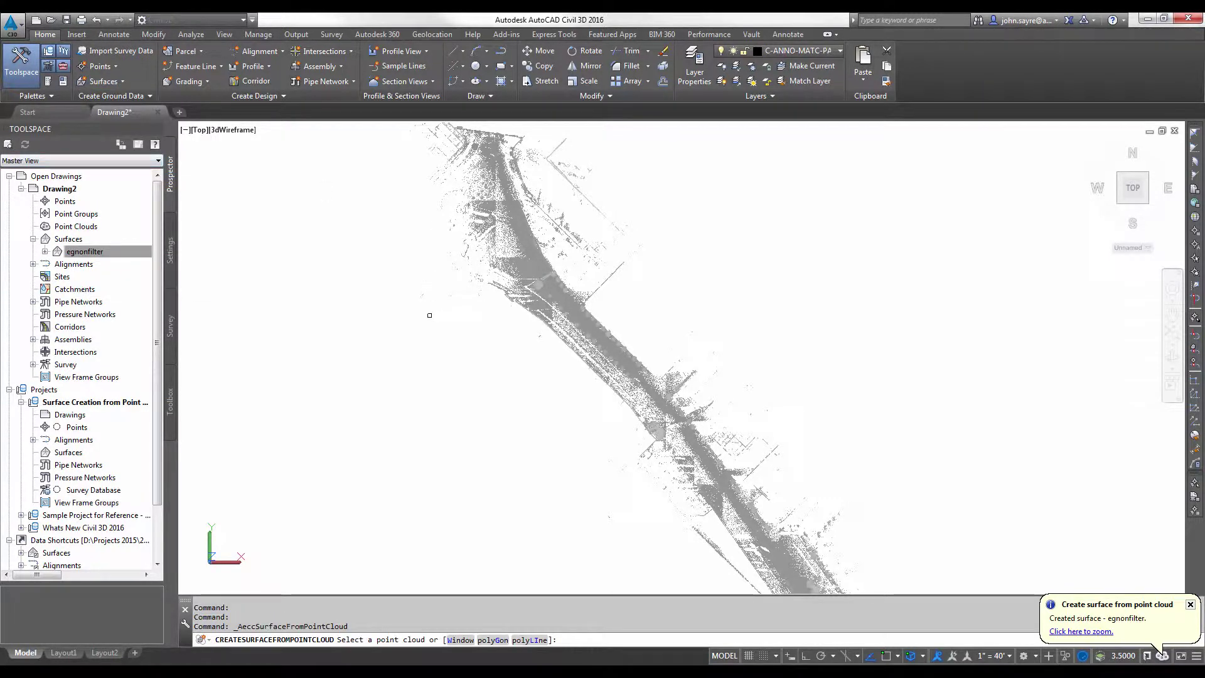
{"action": "type", "text": "w"}
{"action": "key", "text": "Return"}
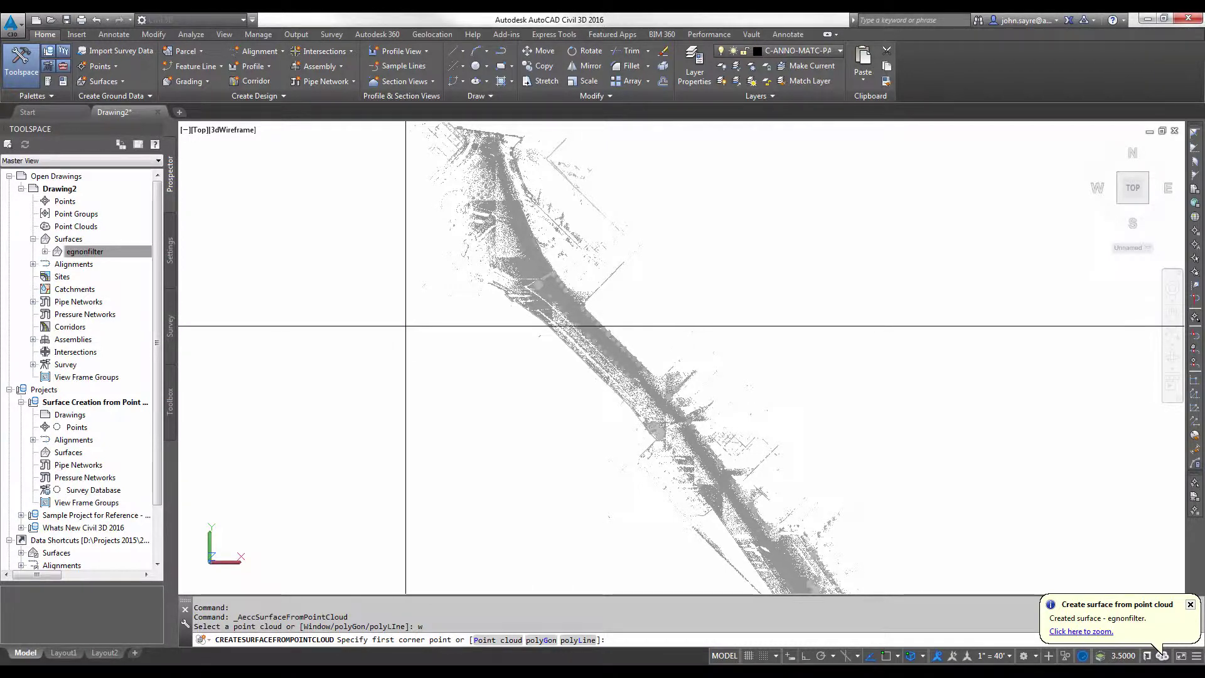
{"action": "left_click", "coordinate": [399, 330]}
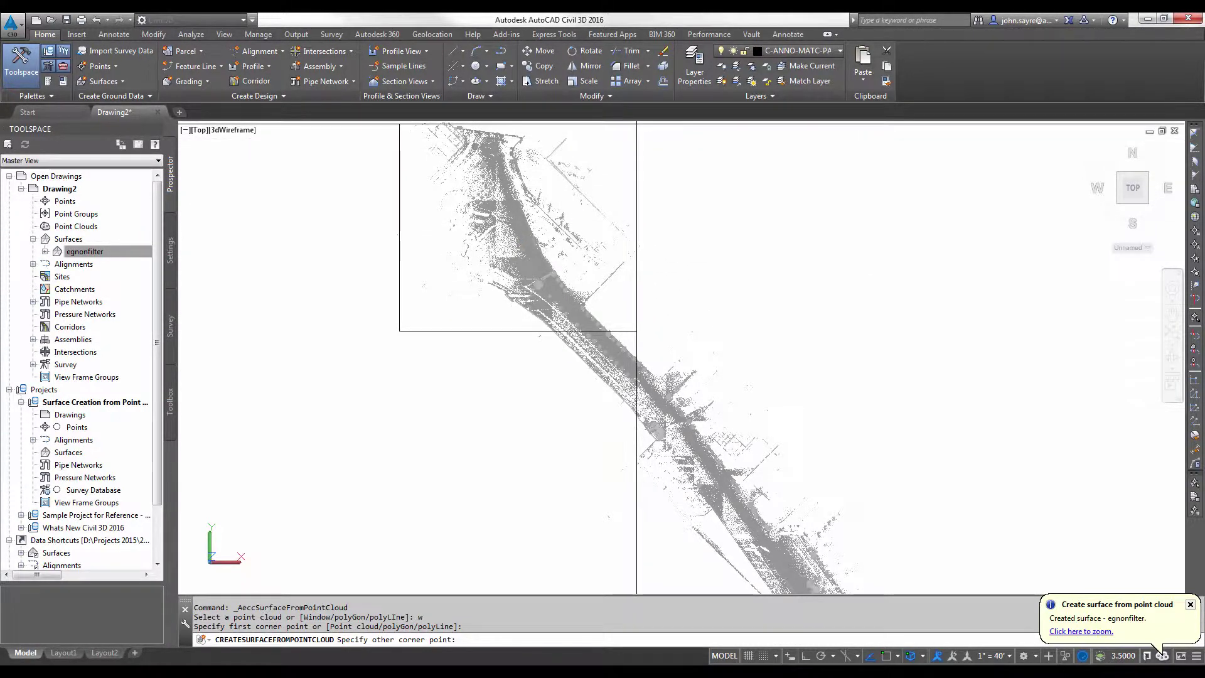
{"action": "left_click", "coordinate": [638, 126]}
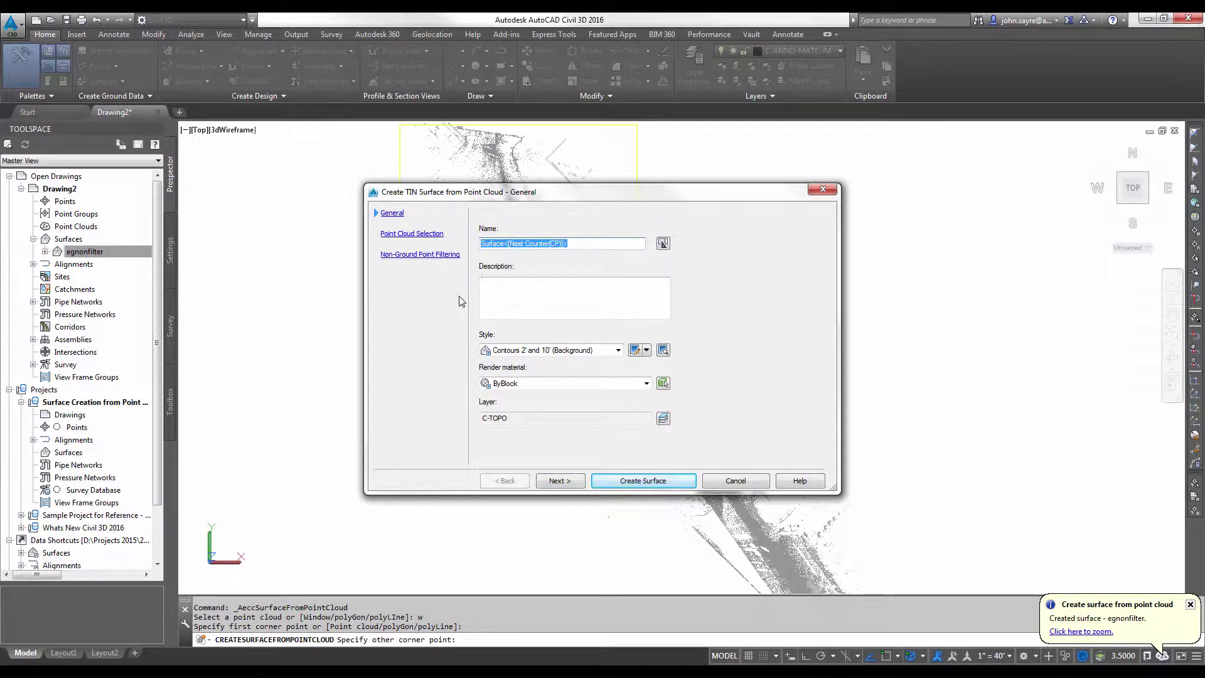
Name the new surface egfilter and give it the Contours 1' and 5' (Background) style
{"action": "type", "text": "eg"}
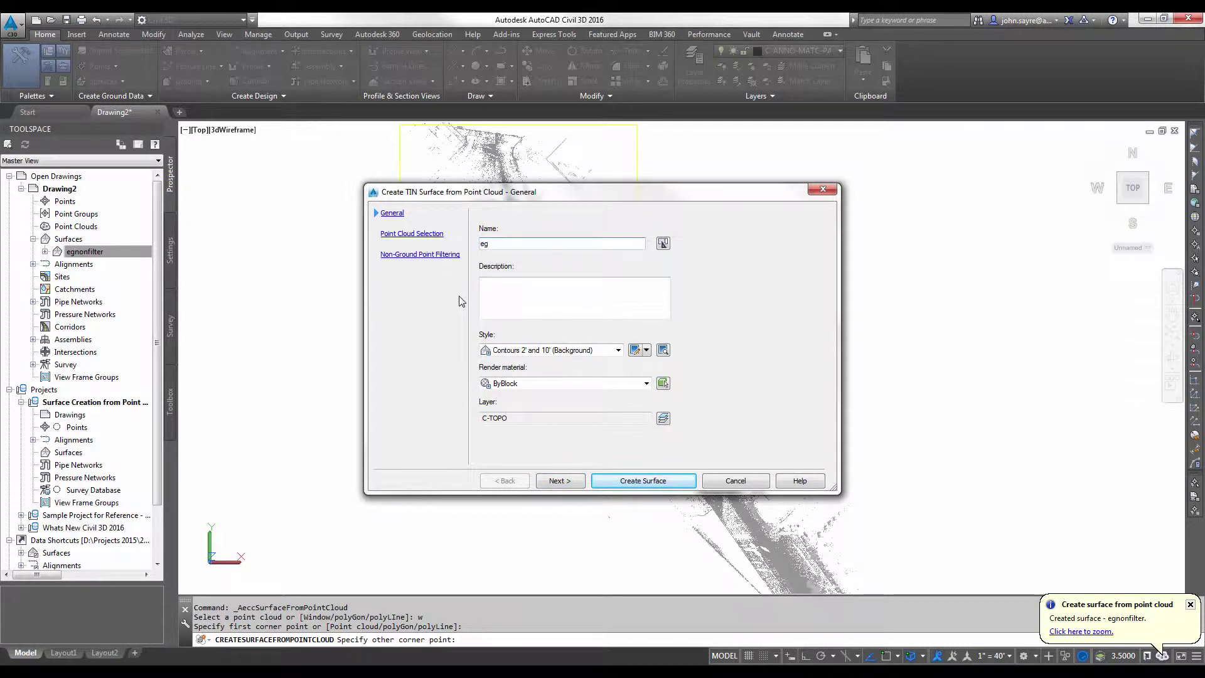
{"action": "type", "text": "filter"}
{"action": "left_click", "coordinate": [618, 350]}
{"action": "left_click", "coordinate": [533, 380]}
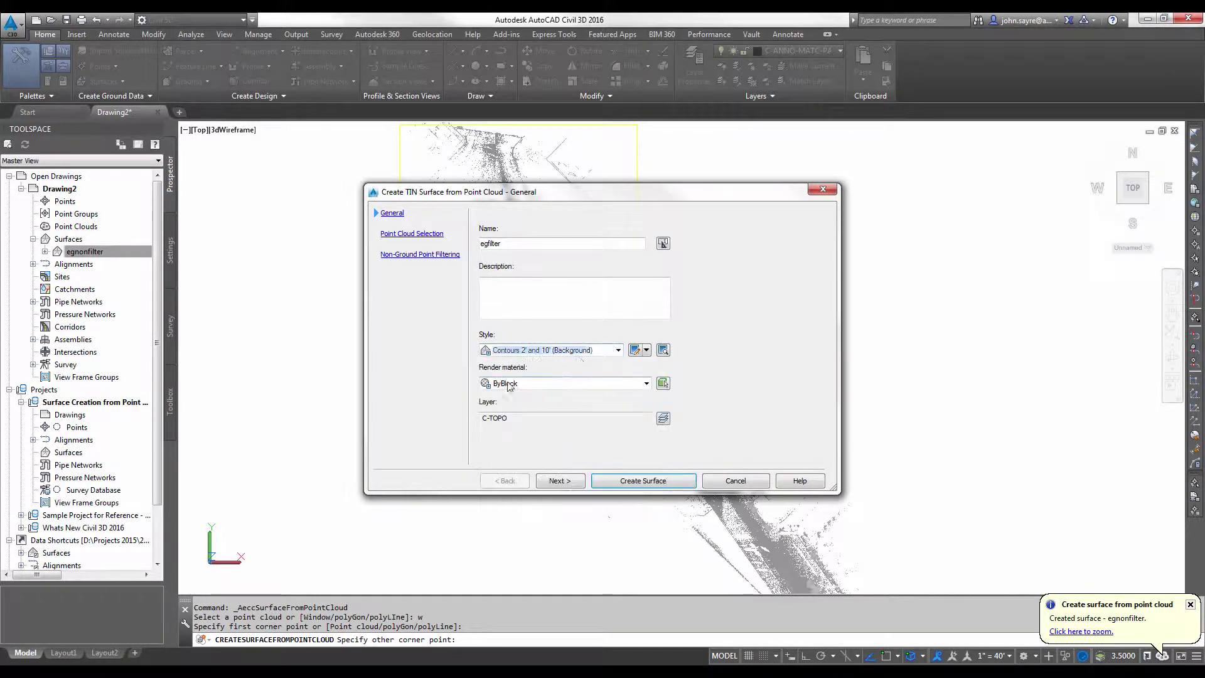
{"action": "left_click", "coordinate": [555, 481]}
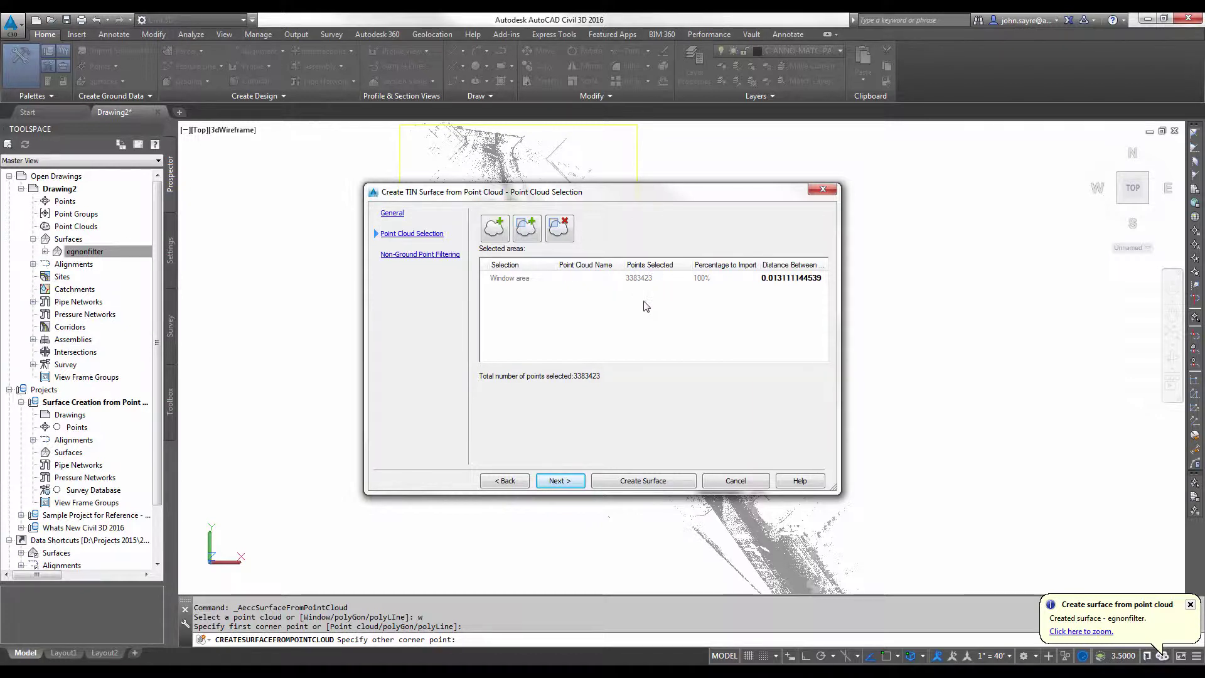
Set the window area's distance between points to 2 and create the surface with the Kriging interpolation filter method
{"action": "left_click", "coordinate": [741, 279]}
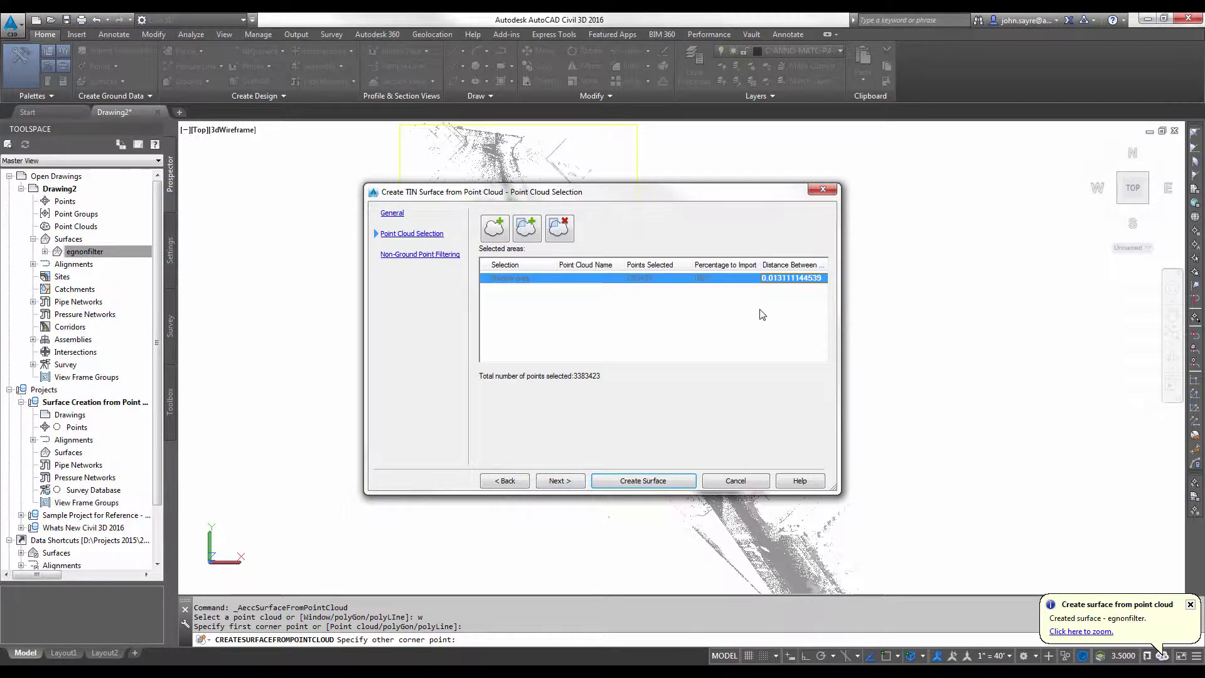
{"action": "type", "text": "2"}
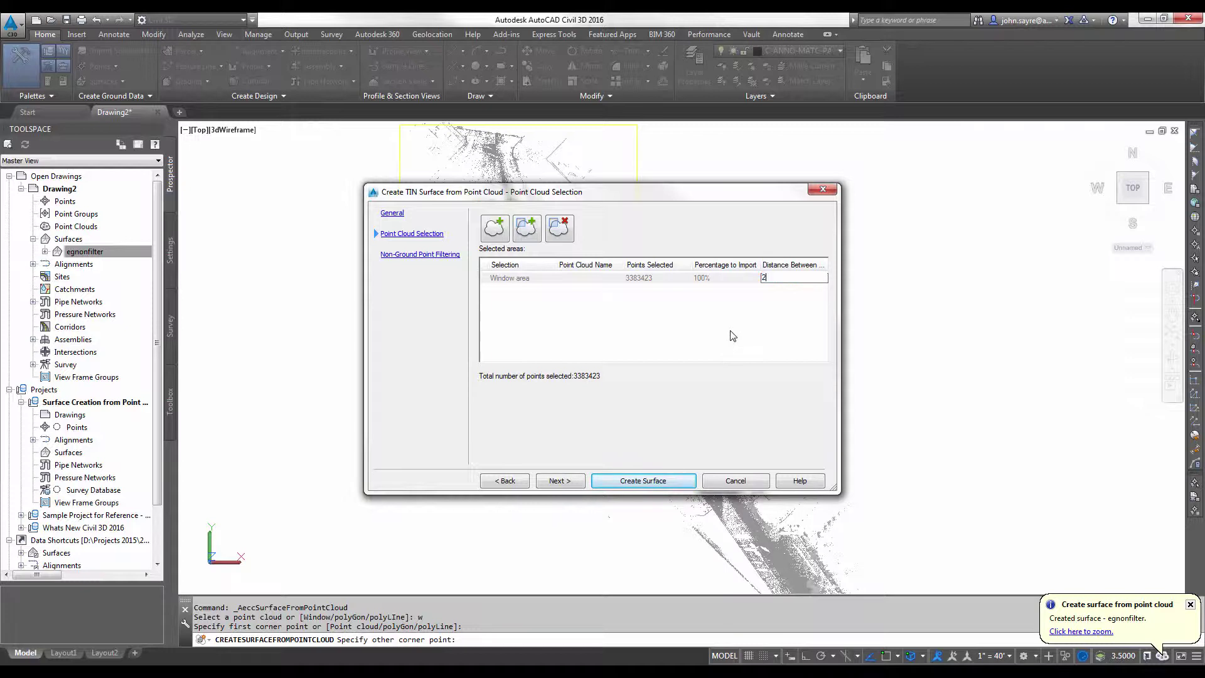
{"action": "key", "text": "Return"}
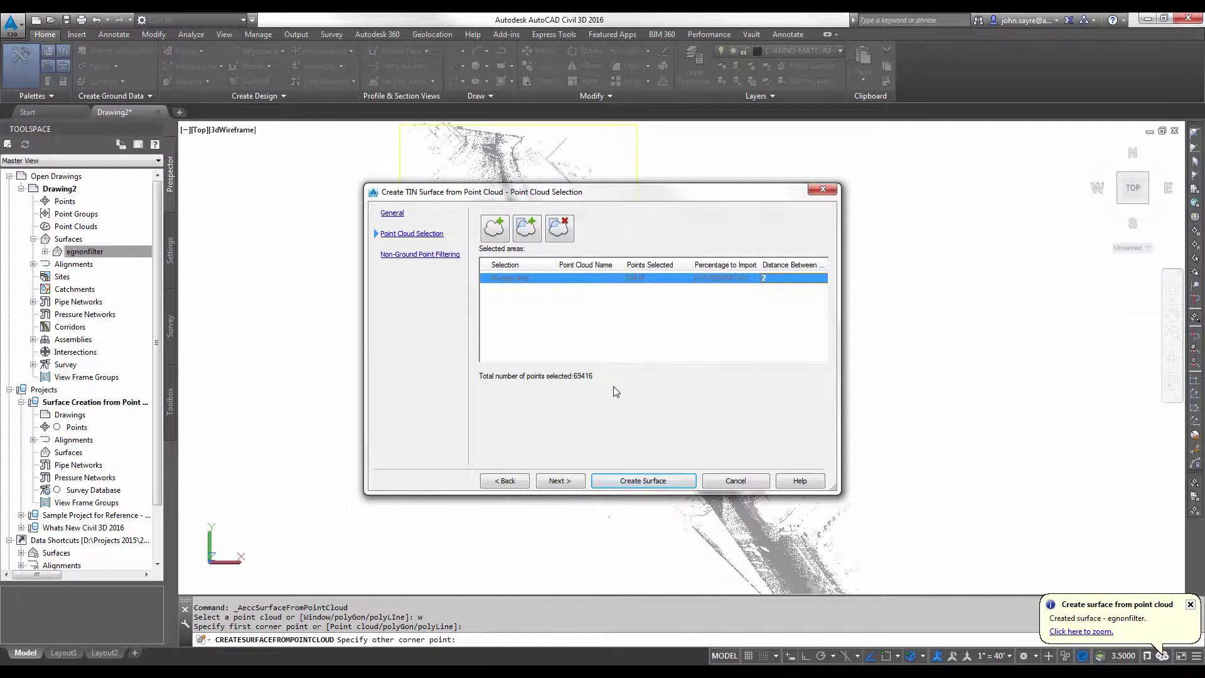
{"action": "left_click", "coordinate": [564, 482]}
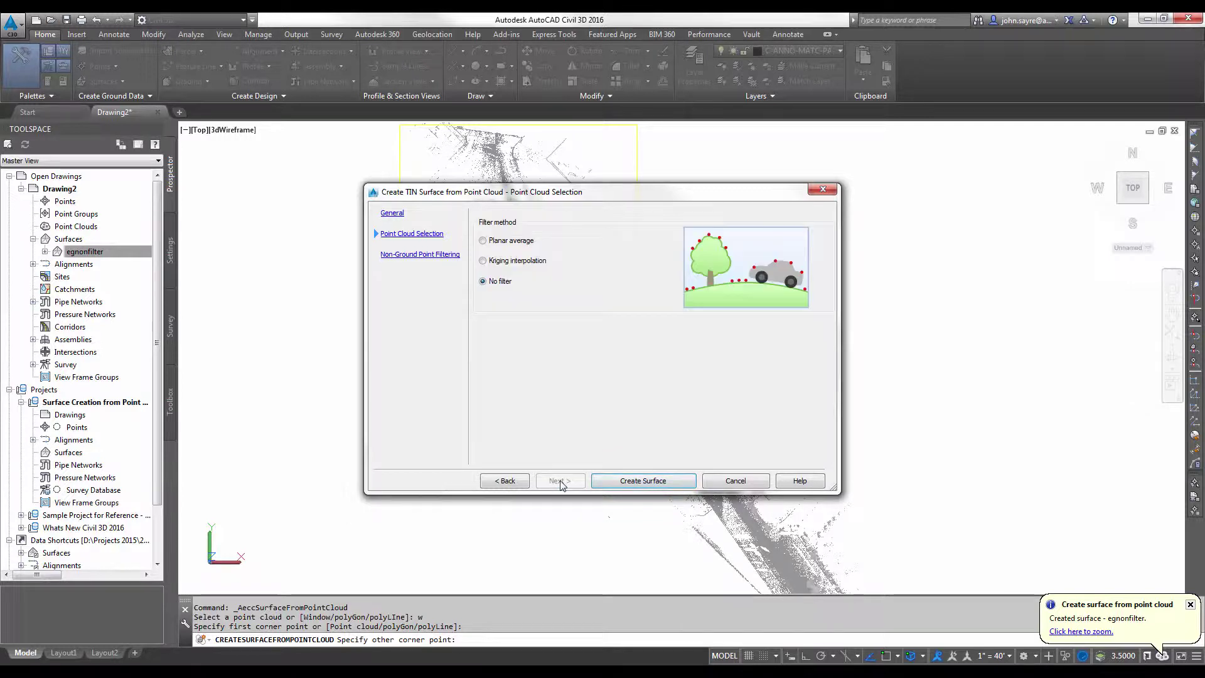
{"action": "left_click", "coordinate": [482, 261]}
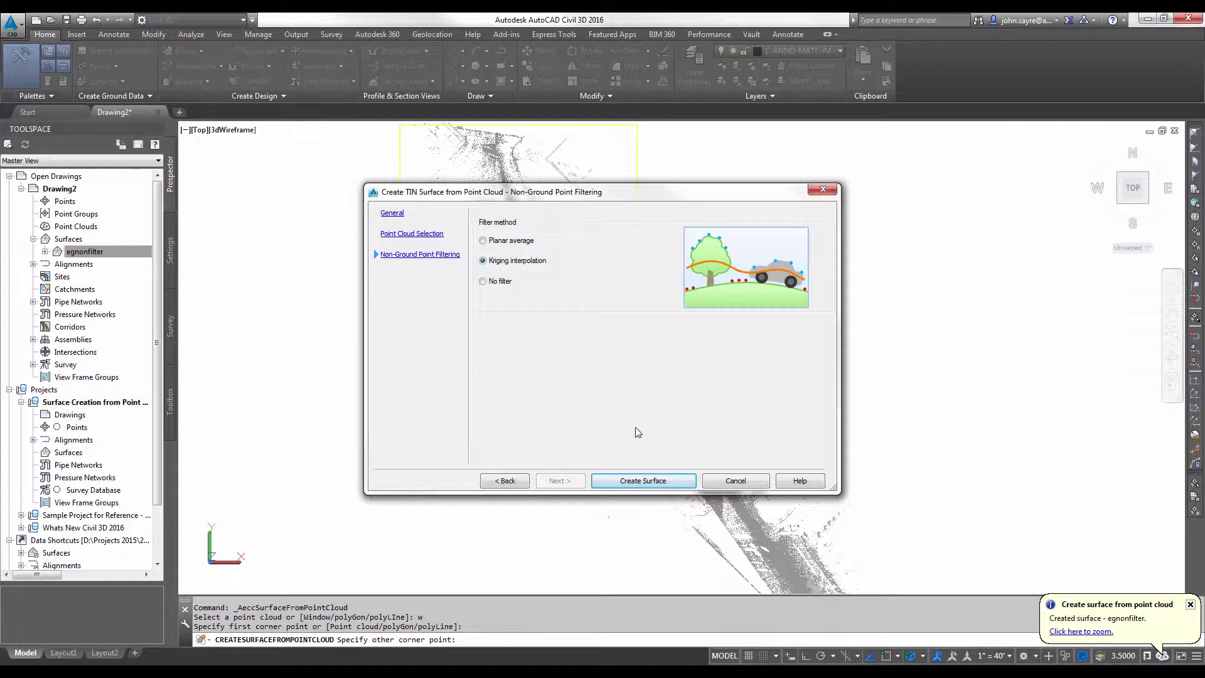
{"action": "left_click", "coordinate": [650, 487]}
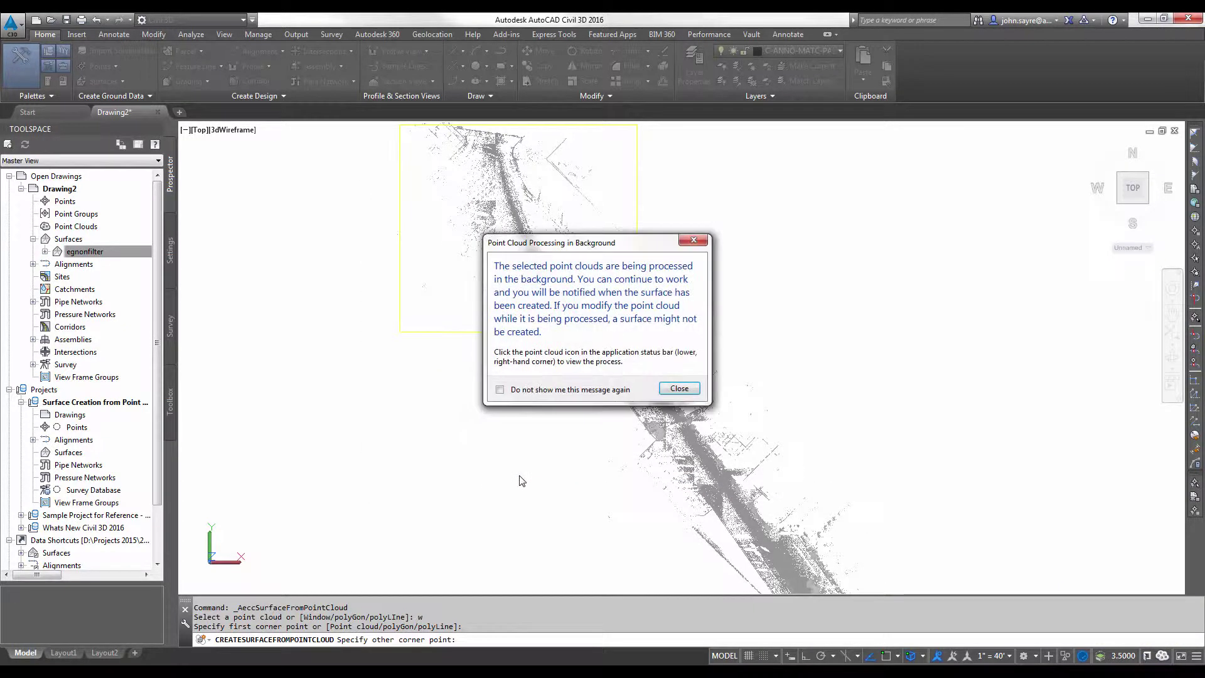
{"action": "left_click", "coordinate": [679, 389]}
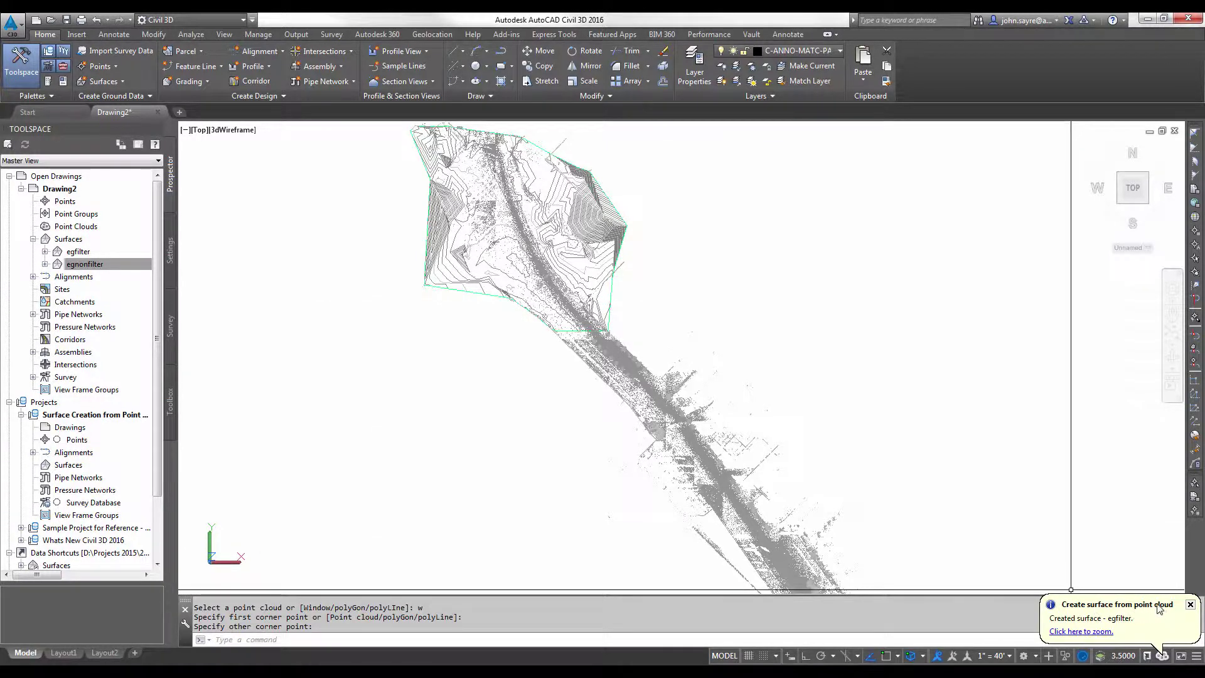
Examine the egfilter surface in 3D in the Object Viewer, checking the road and surrounding terrain from tilted views
{"action": "left_click", "coordinate": [1077, 631]}
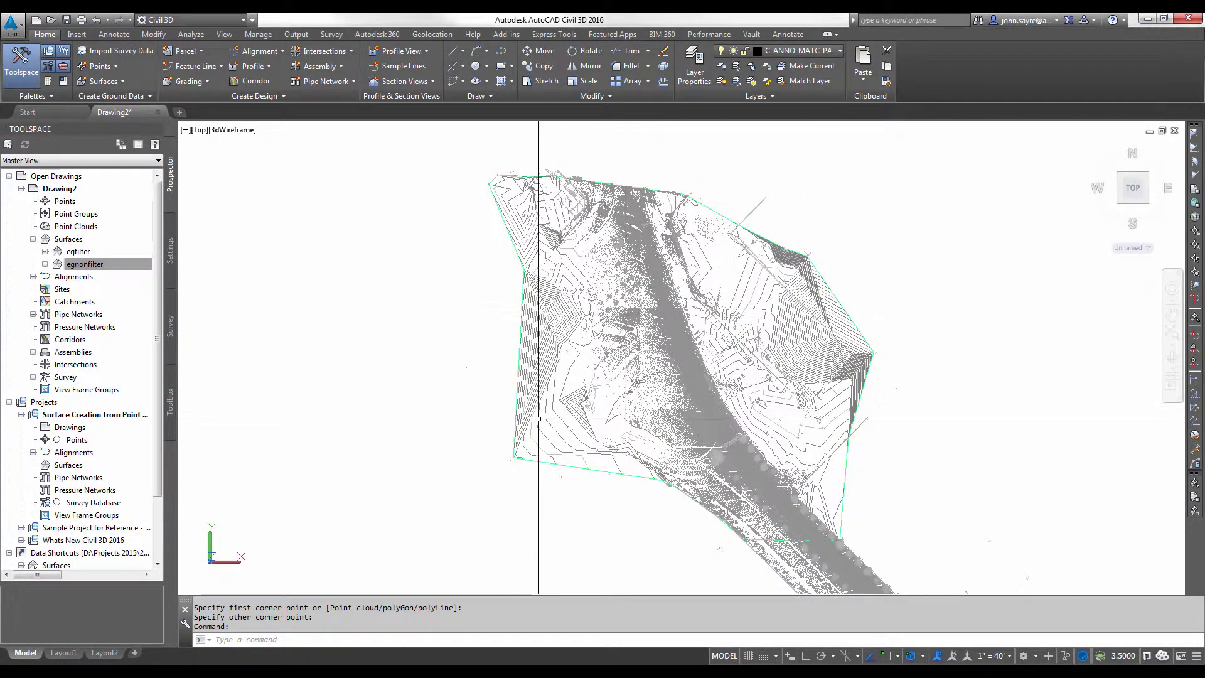
{"action": "left_click", "coordinate": [522, 399]}
{"action": "right_click", "coordinate": [439, 338]}
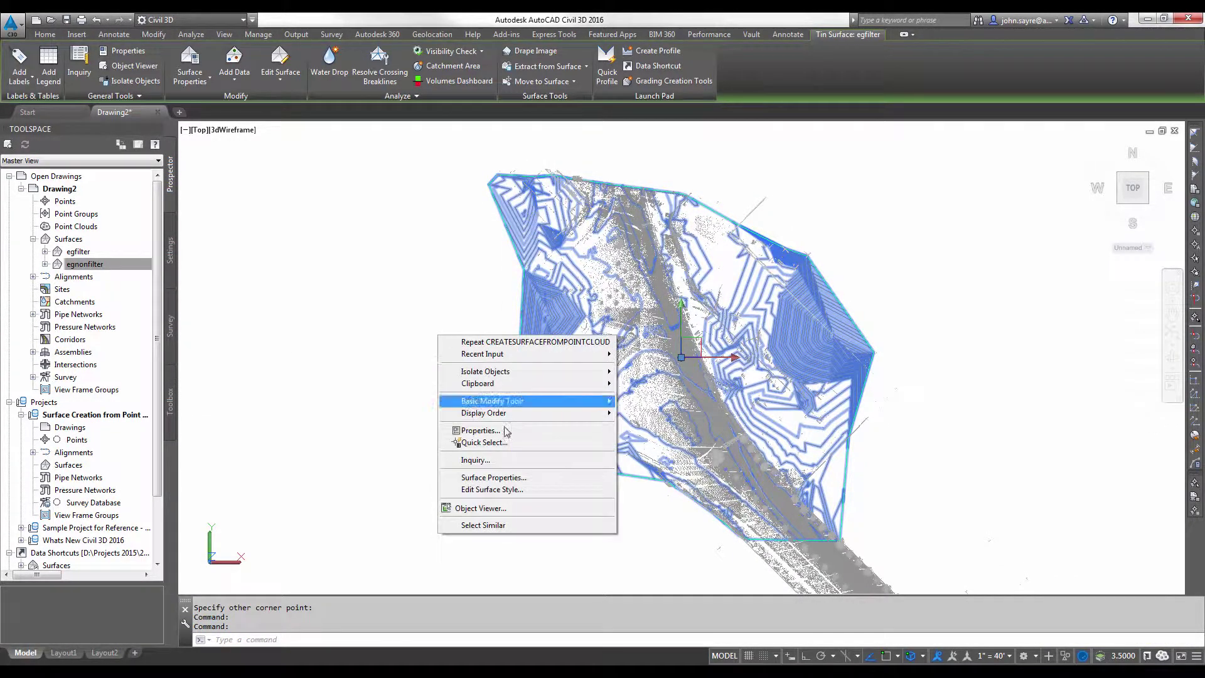
{"action": "left_click", "coordinate": [496, 508]}
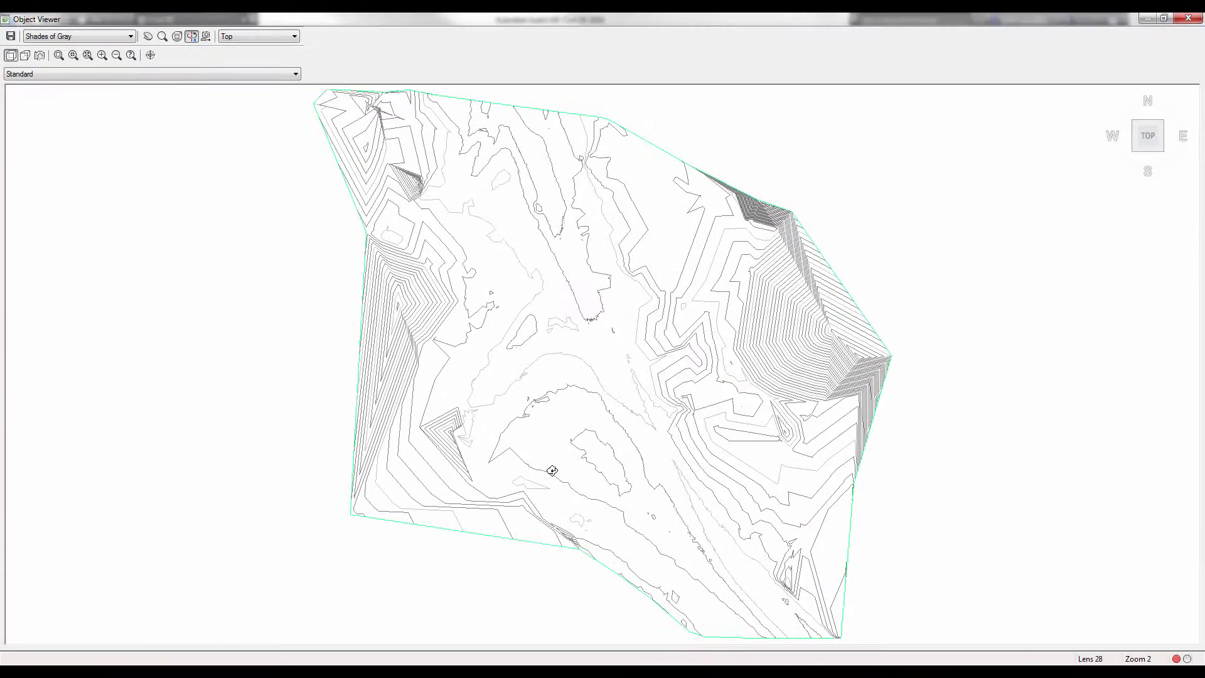
{"action": "left_click_drag", "start_coordinate": [551, 462], "coordinate": [489, 194]}
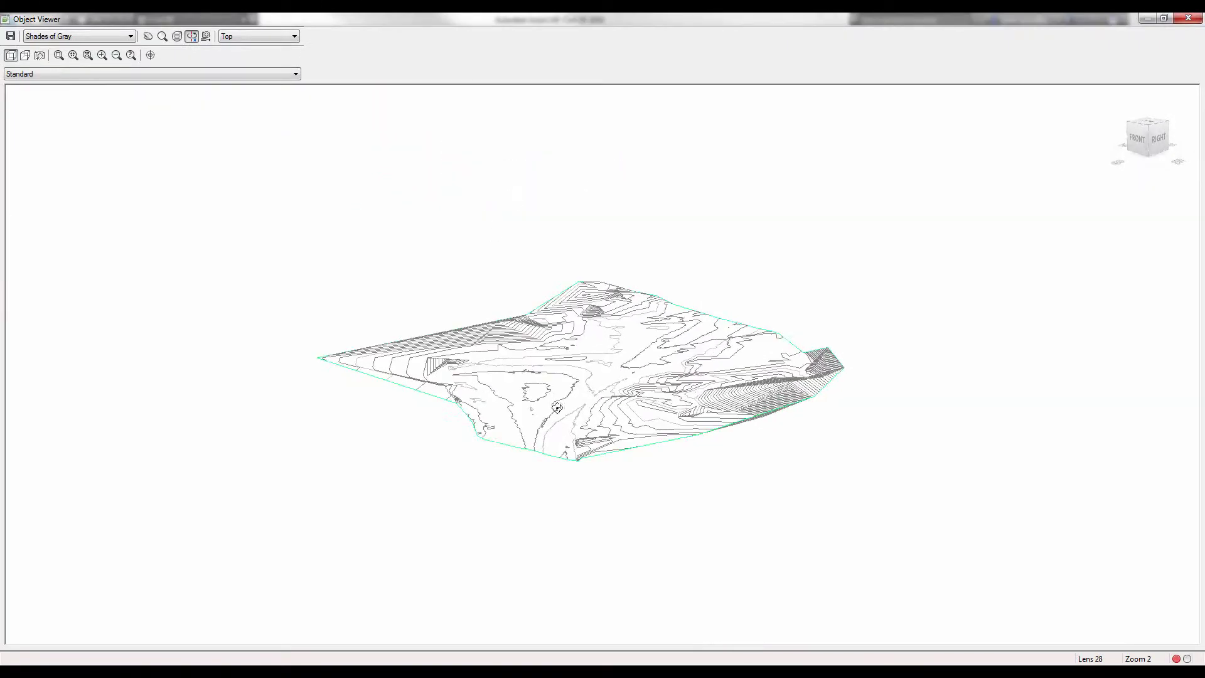
{"action": "mouse_move", "coordinate": [556, 407]}
{"action": "left_mouse_down"}
{"action": "mouse_move", "coordinate": [588, 435]}
{"action": "mouse_move", "coordinate": [646, 427]}
{"action": "left_mouse_up"}
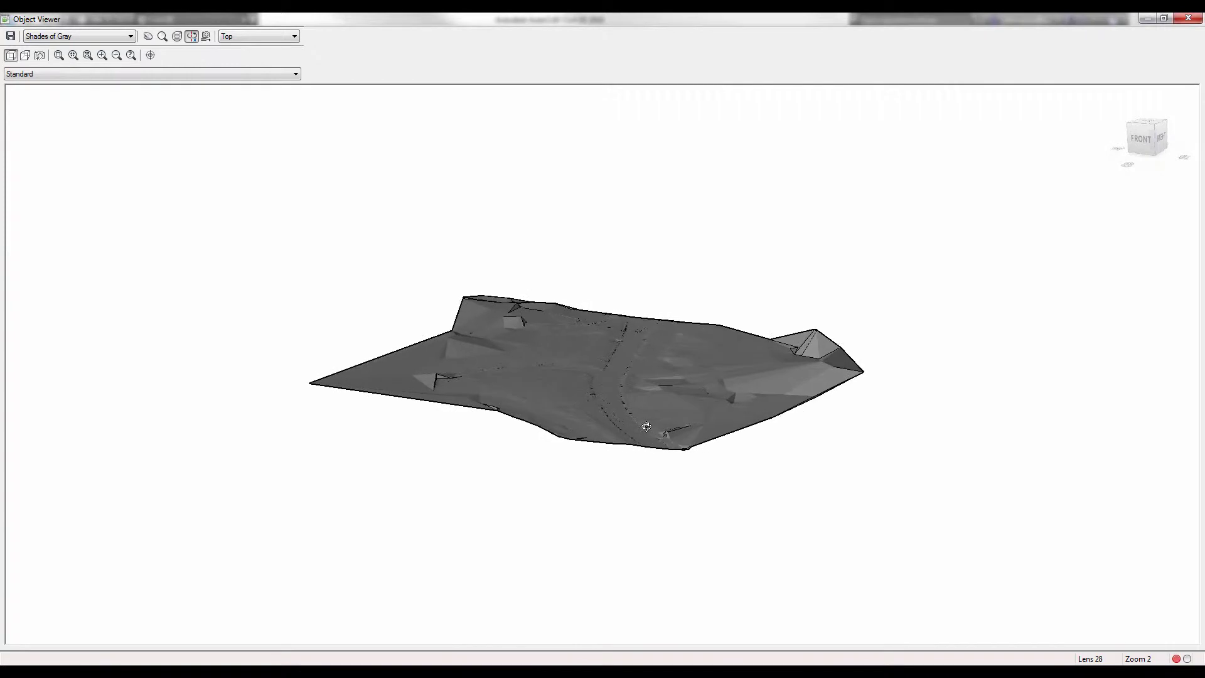
{"action": "scroll", "coordinate": [593, 346], "scroll_direction": "up", "scroll_amount": 5}
{"action": "left_click_drag", "start_coordinate": [618, 362], "coordinate": [590, 468]}
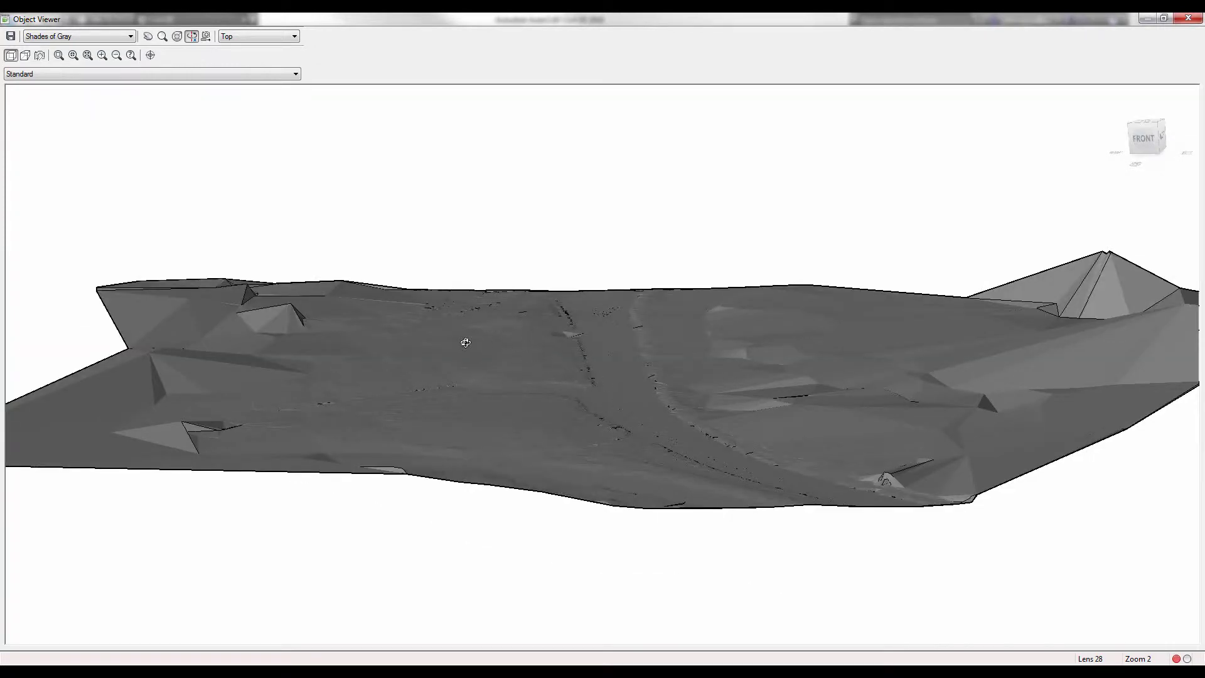
{"action": "mouse_move", "coordinate": [513, 360]}
{"action": "left_mouse_down"}
{"action": "mouse_move", "coordinate": [559, 430]}
{"action": "mouse_move", "coordinate": [597, 425]}
{"action": "mouse_move", "coordinate": [593, 450]}
{"action": "mouse_move", "coordinate": [518, 433]}
{"action": "left_mouse_up"}
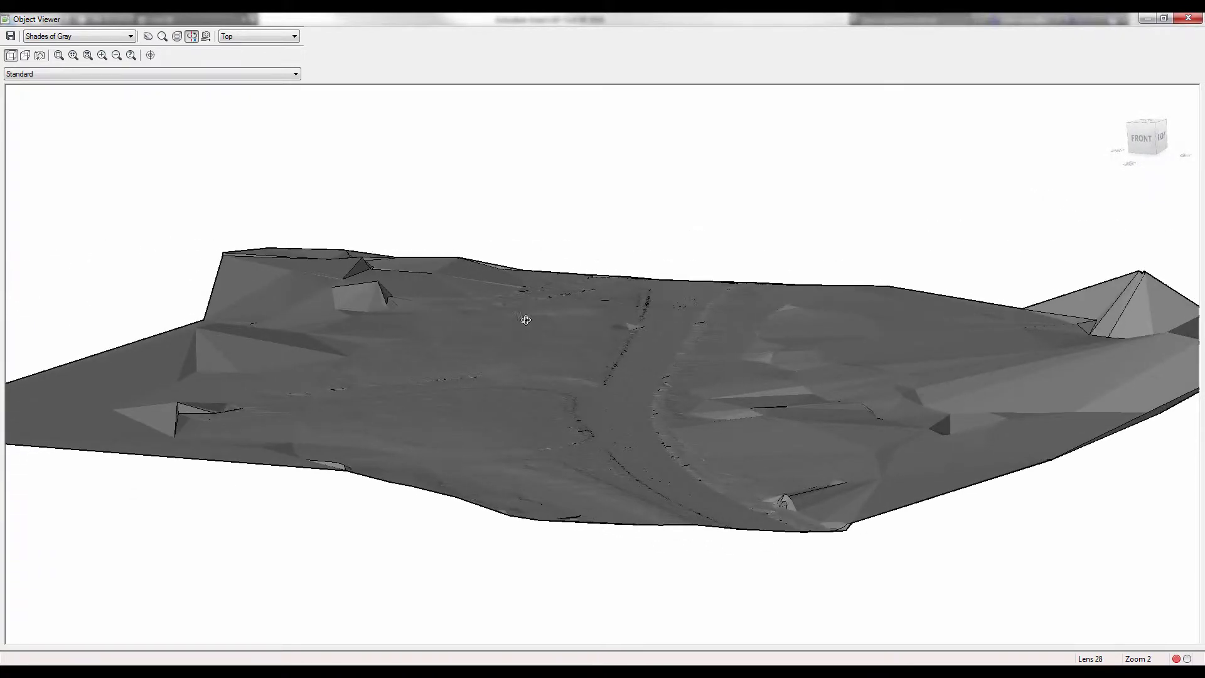
{"action": "mouse_move", "coordinate": [525, 432]}
{"action": "left_mouse_down"}
{"action": "mouse_move", "coordinate": [527, 422]}
{"action": "mouse_move", "coordinate": [544, 465]}
{"action": "mouse_move", "coordinate": [553, 440]}
{"action": "left_mouse_up"}
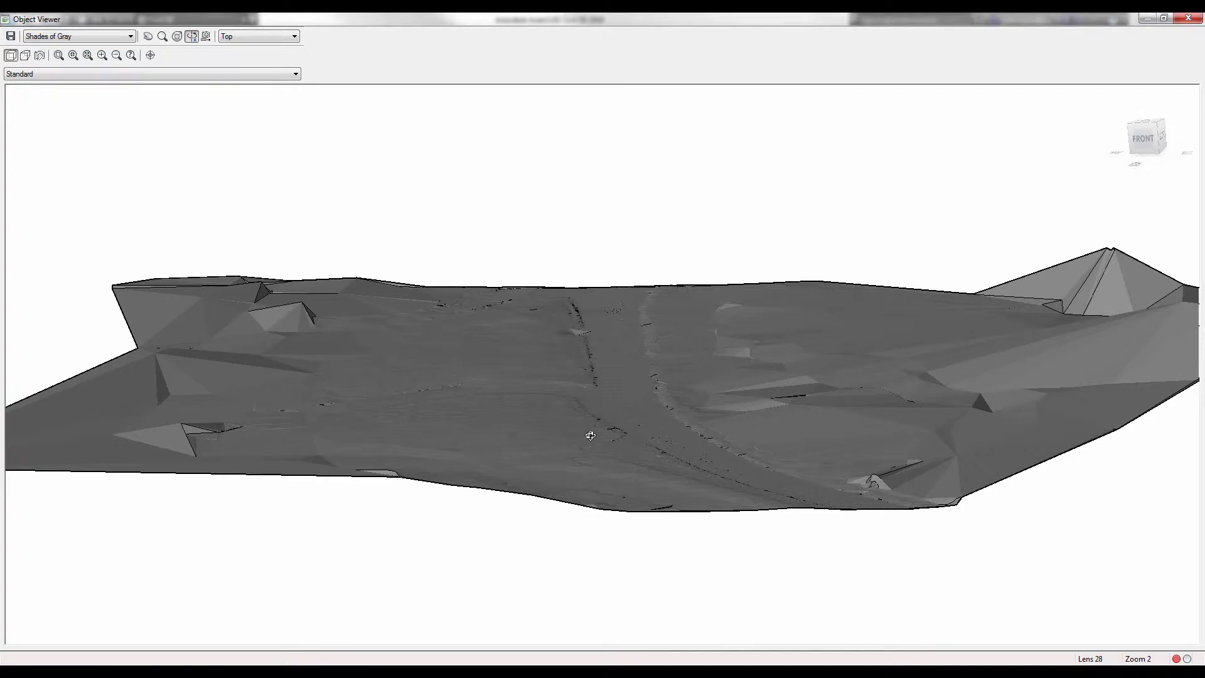
{"action": "left_click_drag", "start_coordinate": [700, 405], "coordinate": [706, 433]}
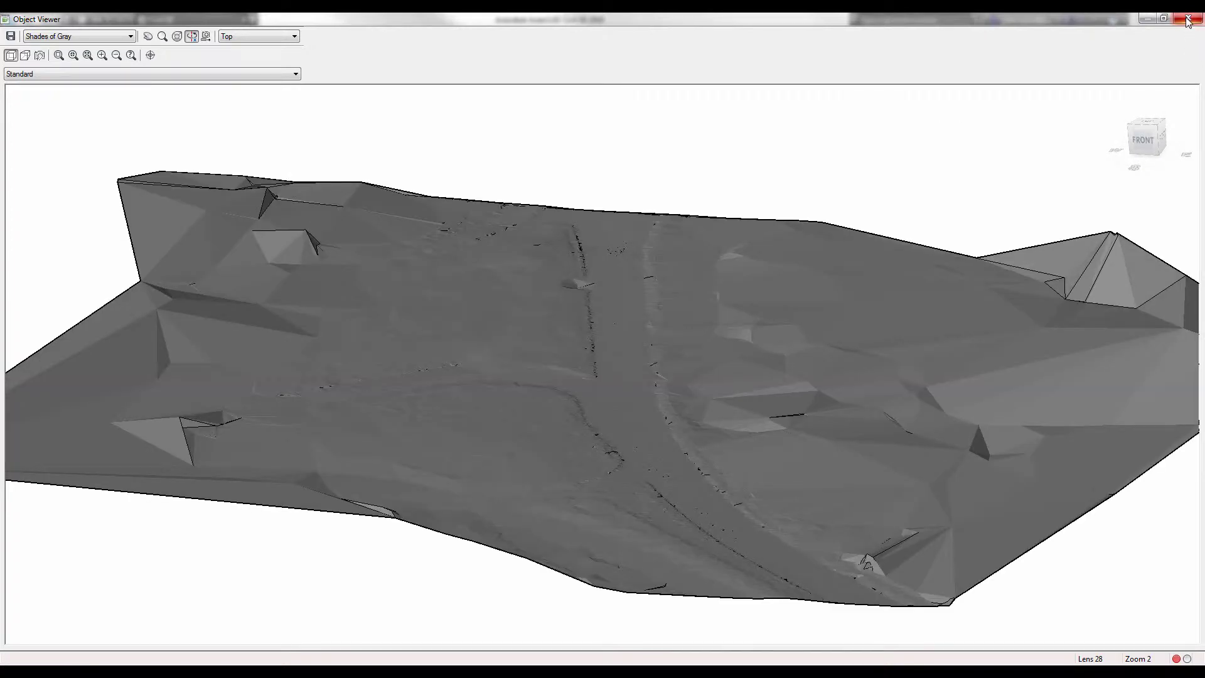
{"action": "left_click", "coordinate": [1188, 18]}
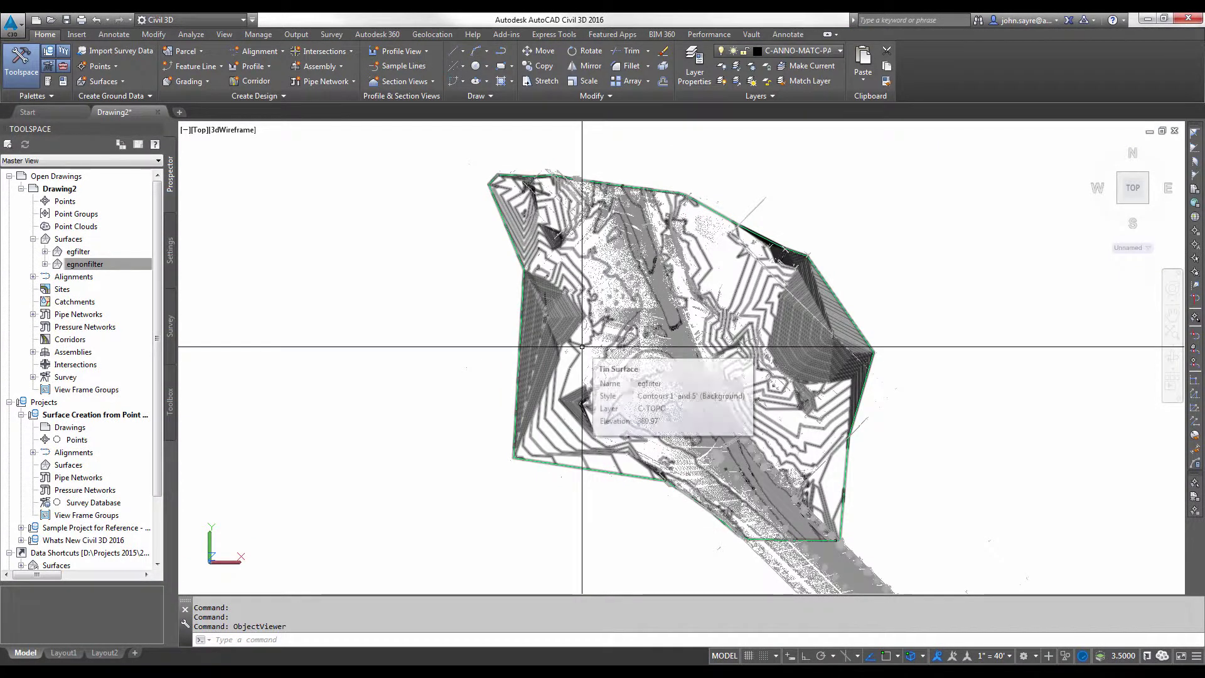
Draw a three-segment polyline roughly along the road, from just beyond the surface's north edge to near its southeastern end
{"action": "type", "text": "pl"}
{"action": "key", "text": "Return"}
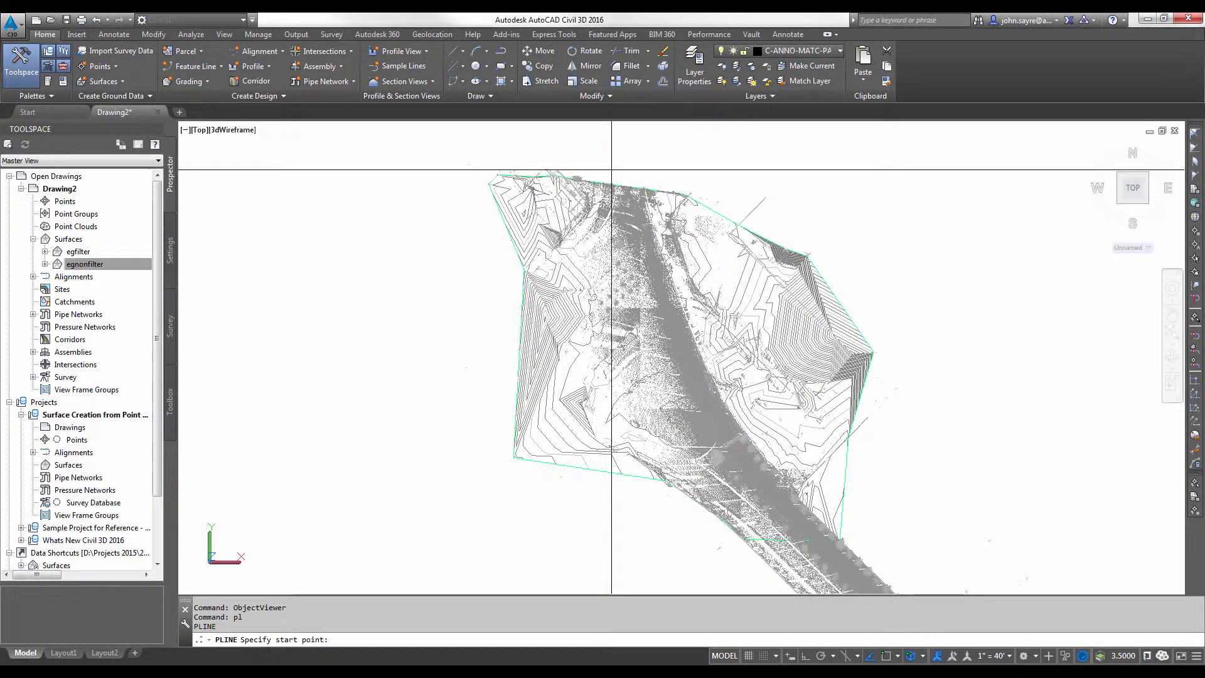
{"action": "left_click", "coordinate": [612, 170]}
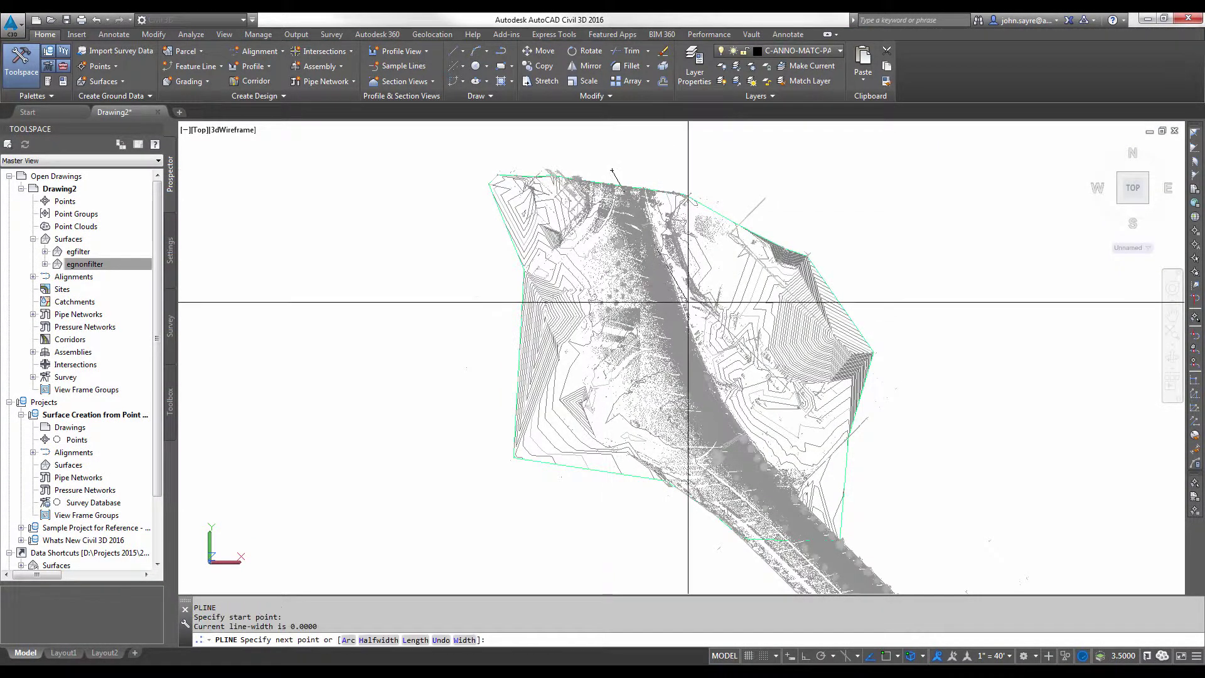
{"action": "left_click", "coordinate": [690, 374]}
{"action": "left_click", "coordinate": [748, 471]}
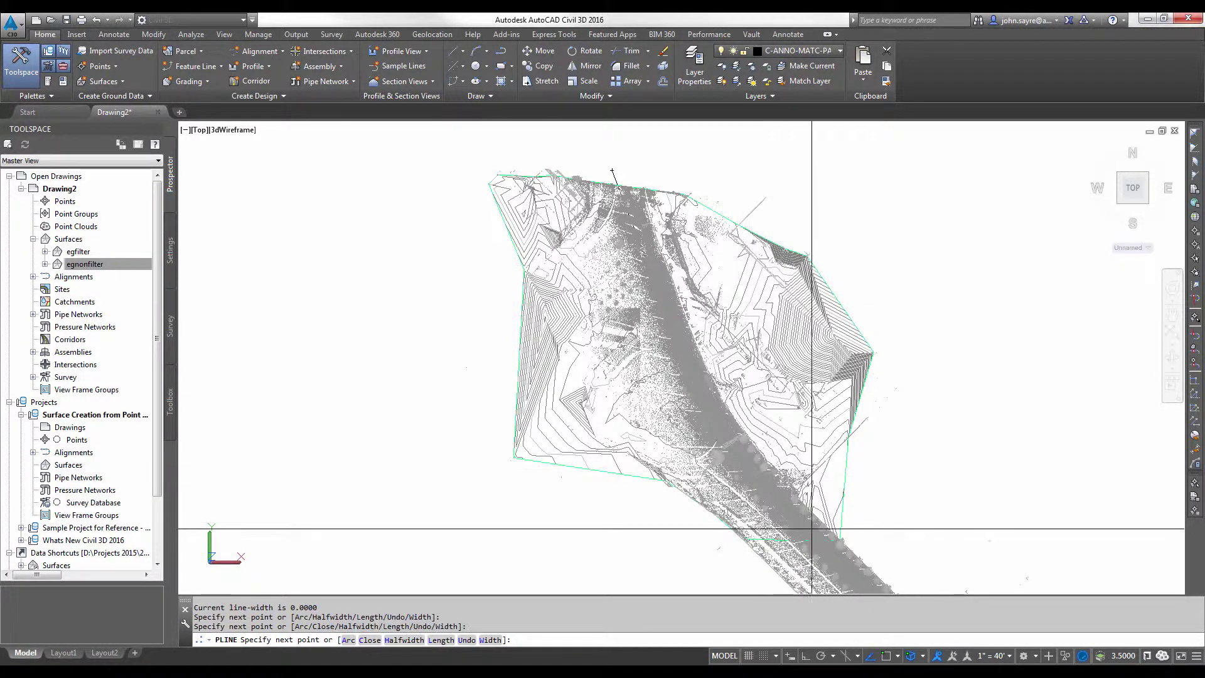
{"action": "left_click", "coordinate": [766, 465]}
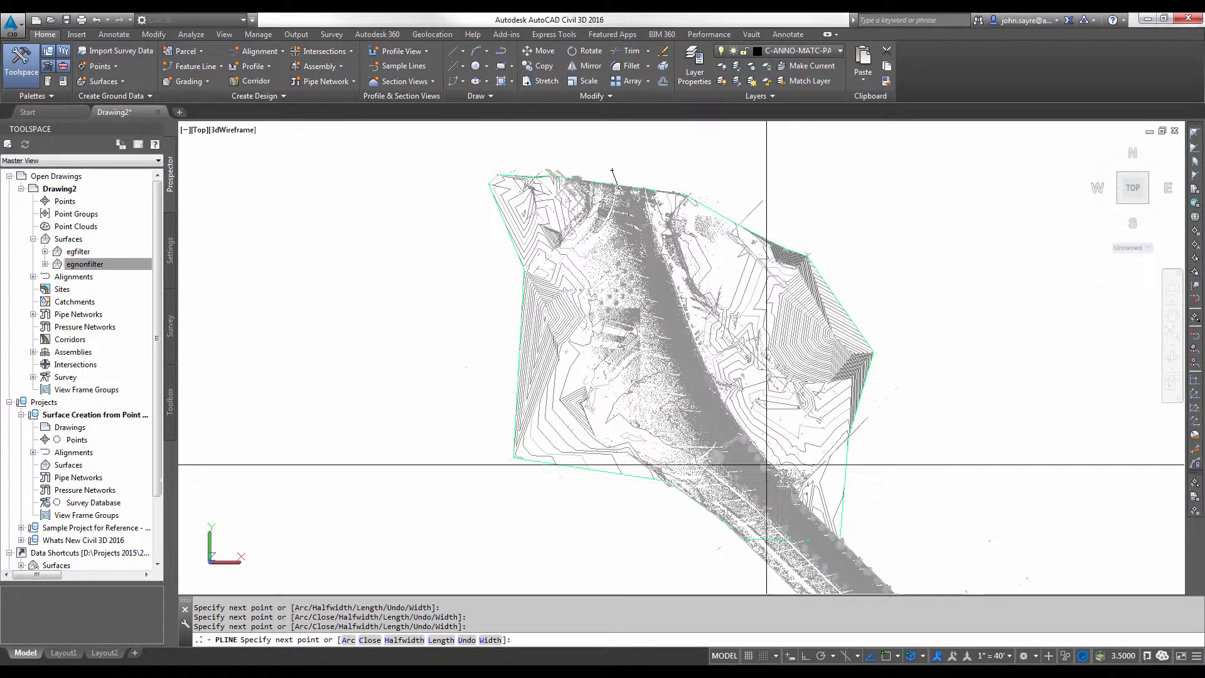
{"action": "key", "text": "Escape"}
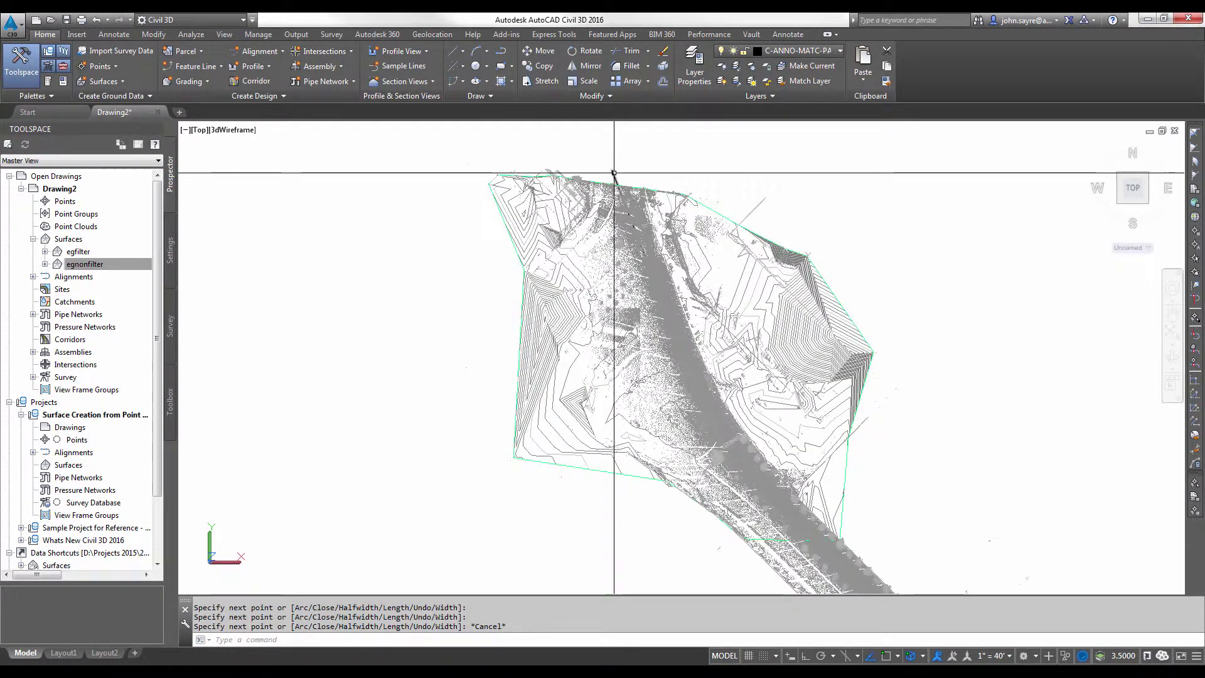
Lower the point cloud's level of detail to 5 and deselect the cloud
{"action": "left_click", "coordinate": [573, 537]}
{"action": "left_click", "coordinate": [433, 456]}
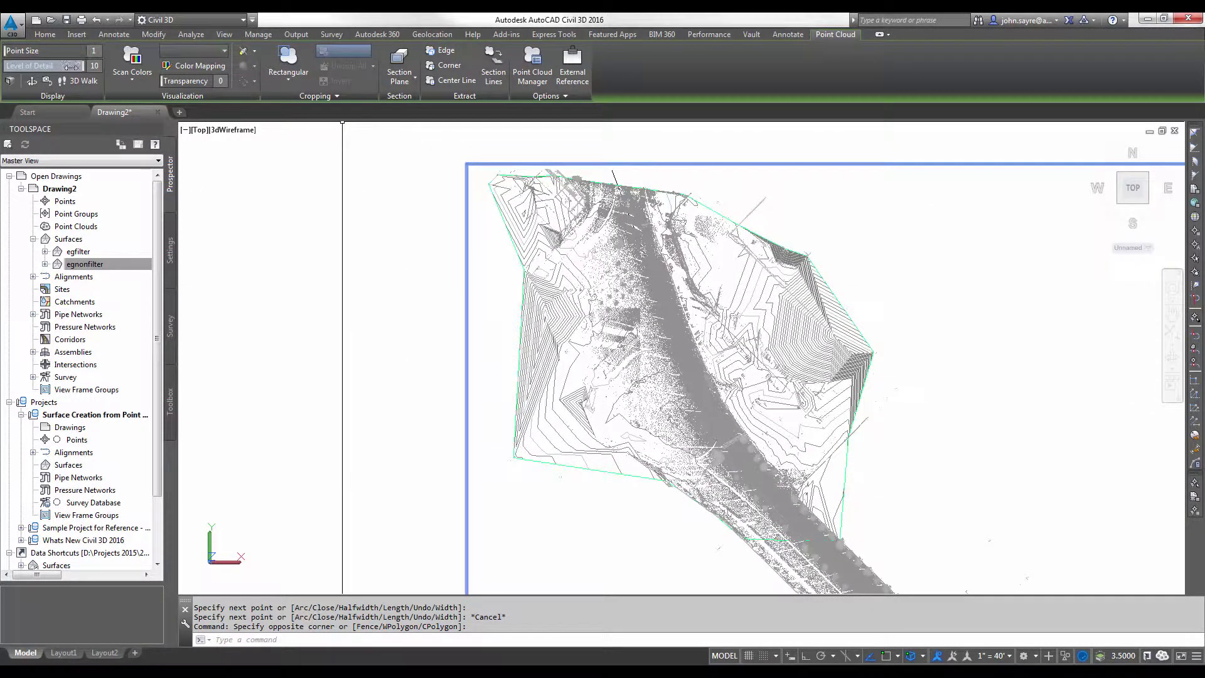
{"action": "left_click_drag", "start_coordinate": [73, 66], "coordinate": [31, 67]}
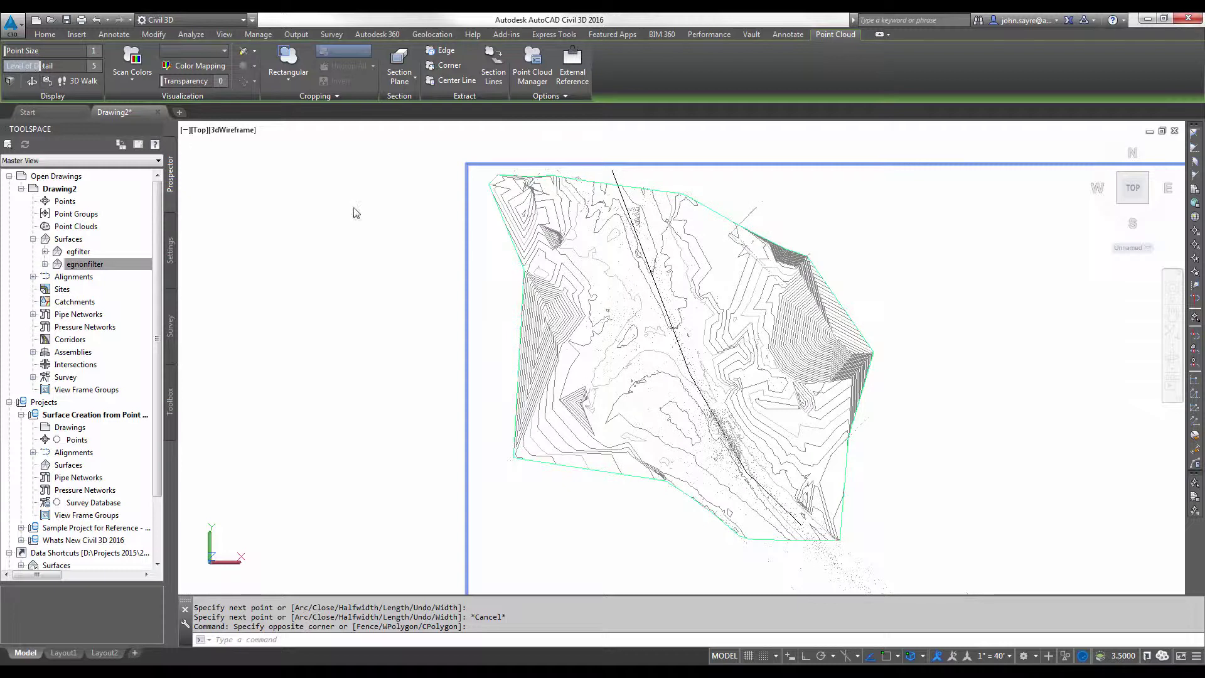
{"action": "left_click", "coordinate": [413, 286]}
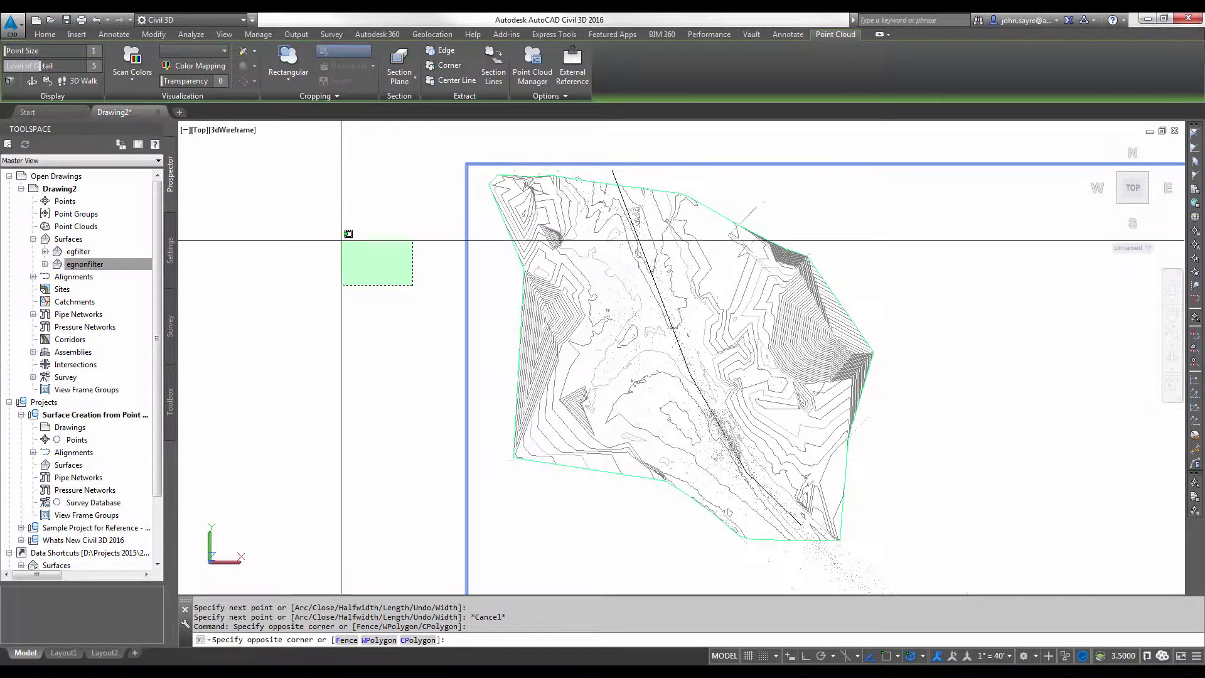
{"action": "key", "text": "Escape"}
Create a quick profile along the polyline sampling egfilter and egnonfilter, with another profile view style, and place the view east of the surface
{"action": "scroll", "coordinate": [572, 206], "scroll_direction": "up", "scroll_amount": 5}
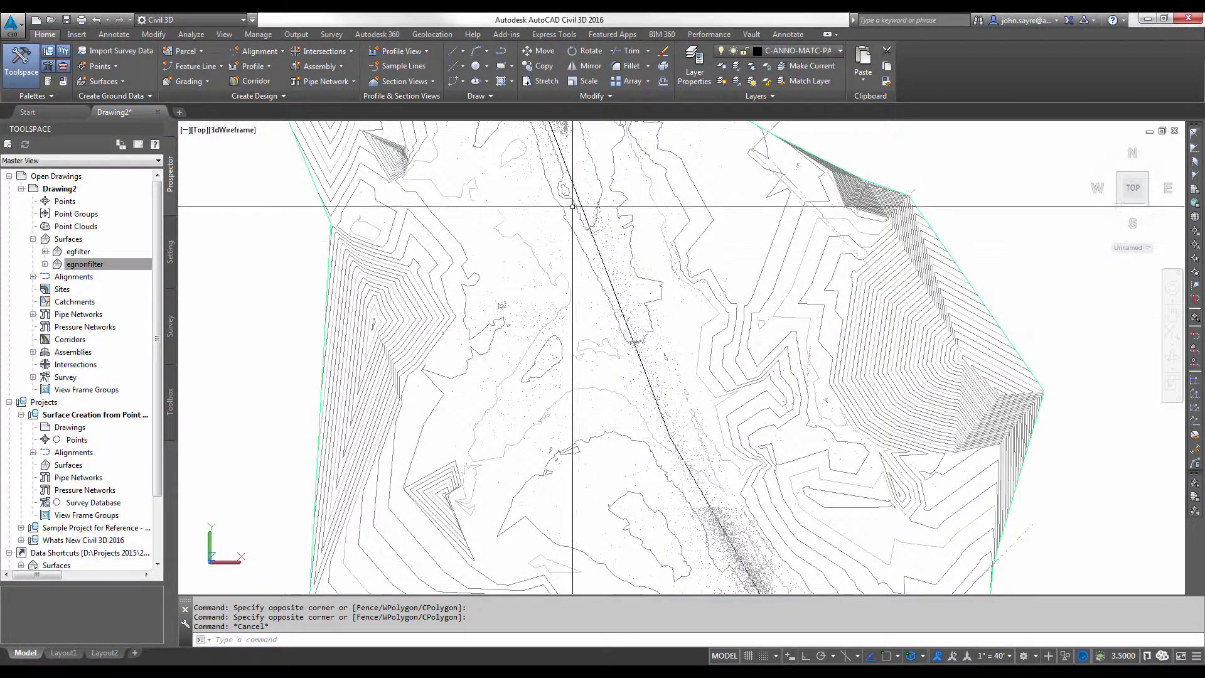
{"action": "left_click", "coordinate": [580, 208]}
{"action": "scroll", "coordinate": [510, 364], "scroll_direction": "down", "scroll_amount": 4}
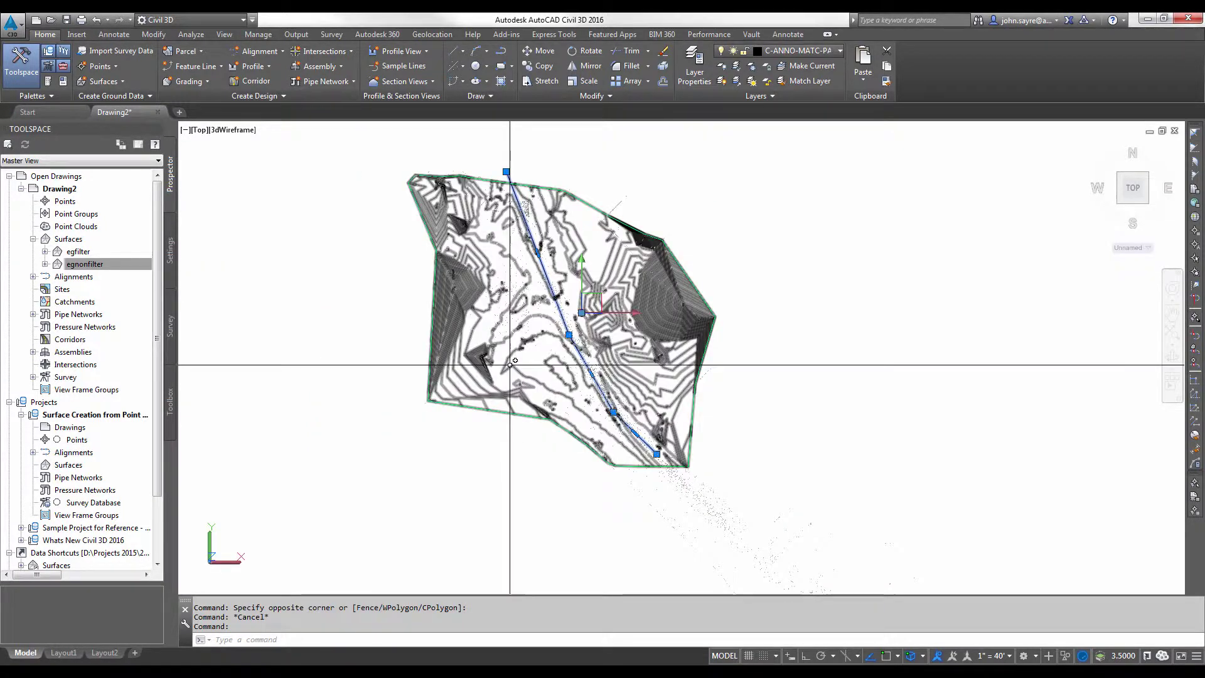
{"action": "scroll", "coordinate": [539, 329], "scroll_direction": "down", "scroll_amount": 3}
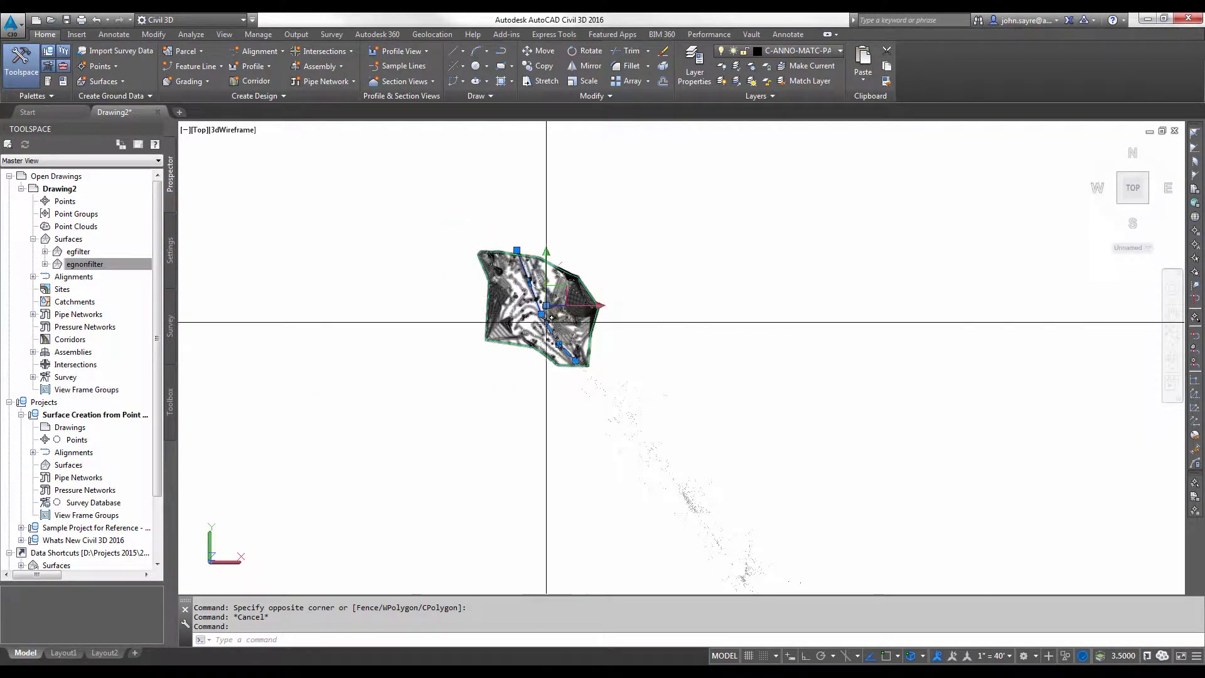
{"action": "right_click", "coordinate": [546, 322]}
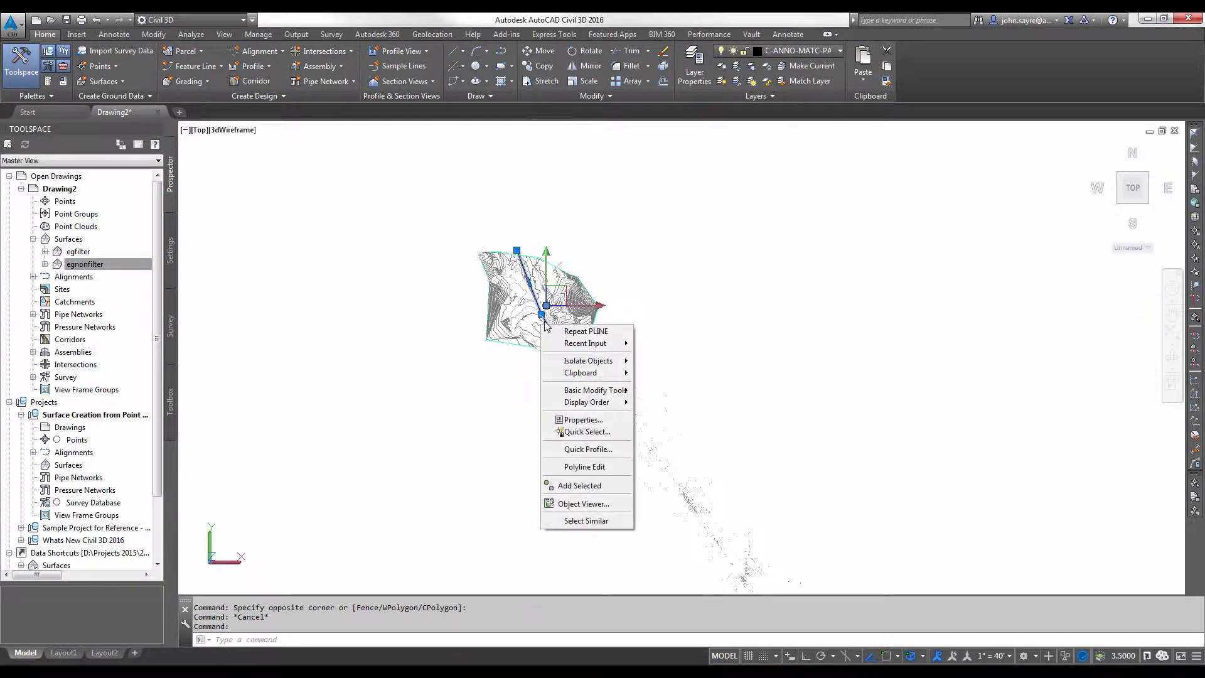
{"action": "left_click", "coordinate": [590, 449]}
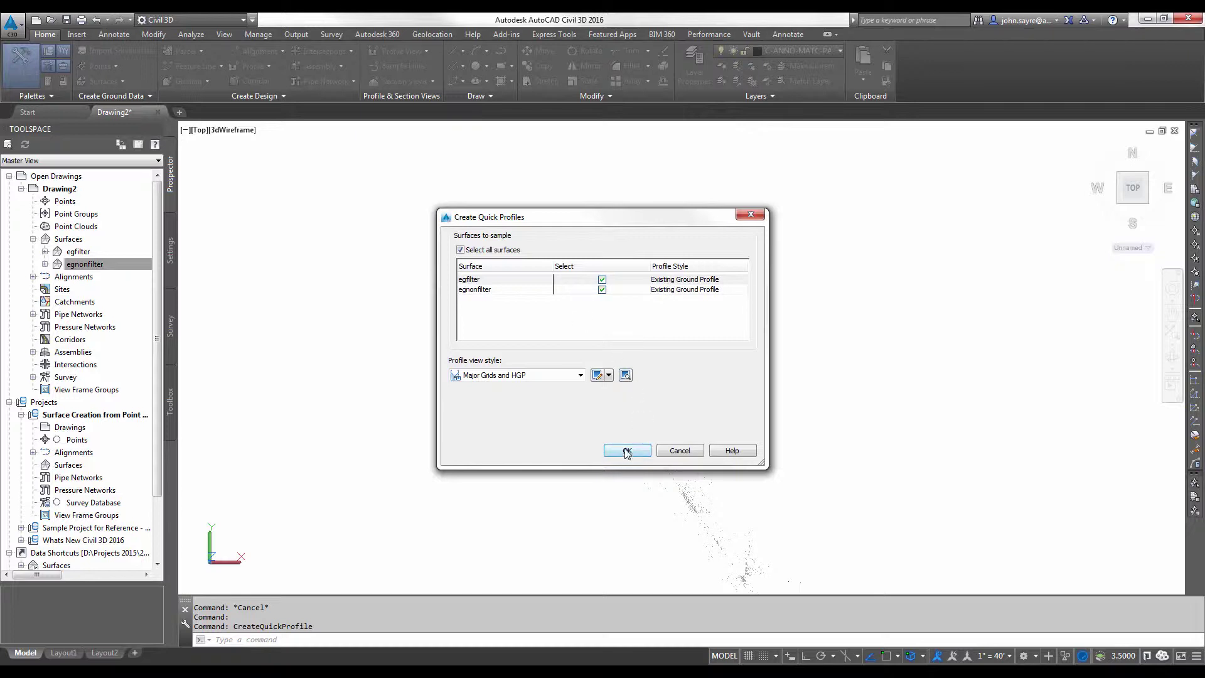
{"action": "left_click", "coordinate": [580, 375]}
{"action": "left_click", "coordinate": [496, 405]}
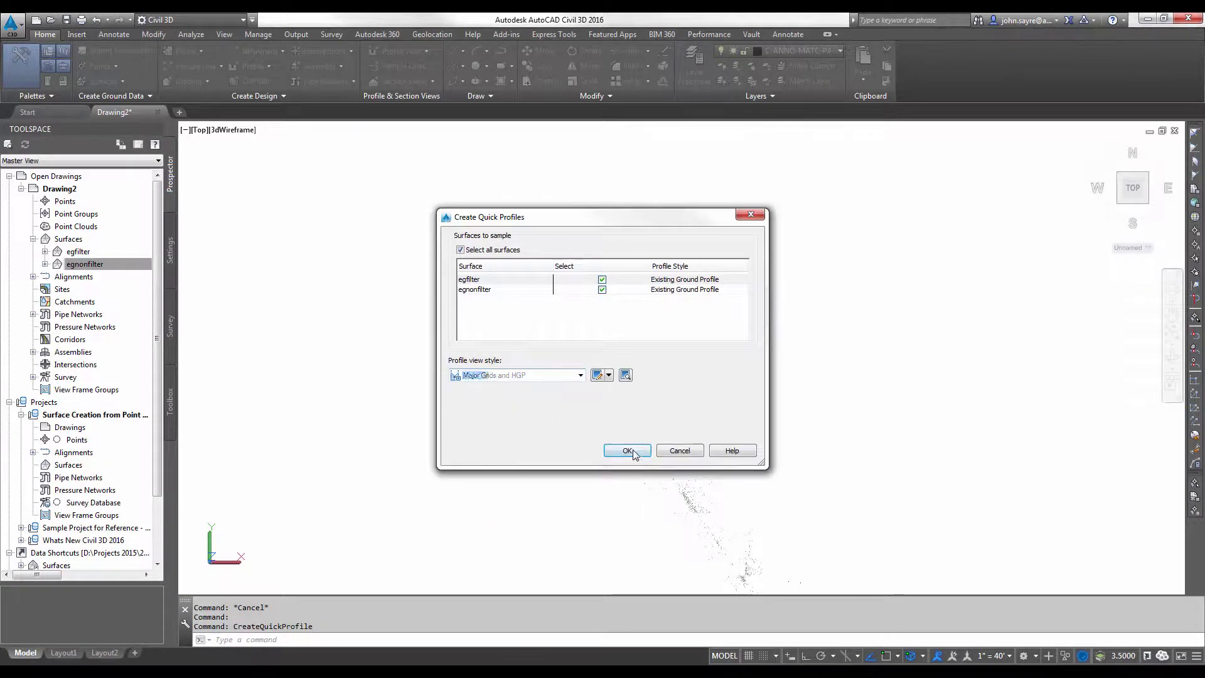
{"action": "left_click", "coordinate": [627, 450]}
{"action": "left_click", "coordinate": [861, 376]}
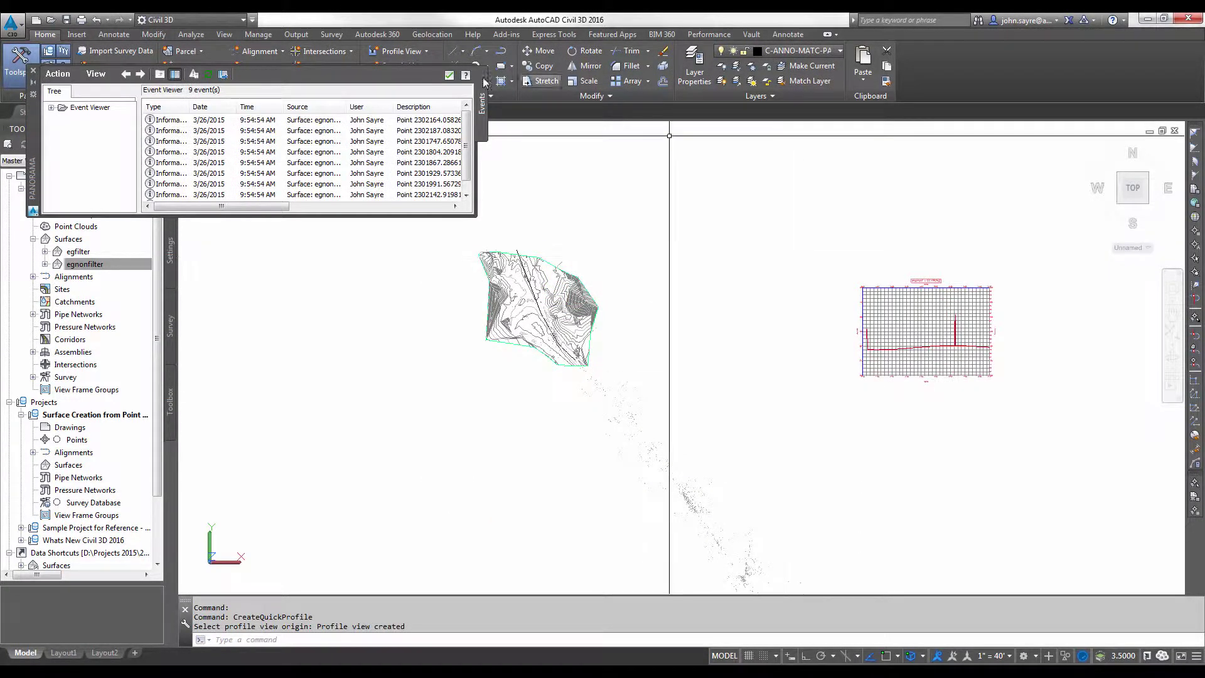
Dismiss the surface event list and check which surface the selected profile line just before the tall spike belongs to
{"action": "left_click", "coordinate": [452, 76]}
{"action": "scroll", "coordinate": [981, 346], "scroll_direction": "up", "scroll_amount": 5}
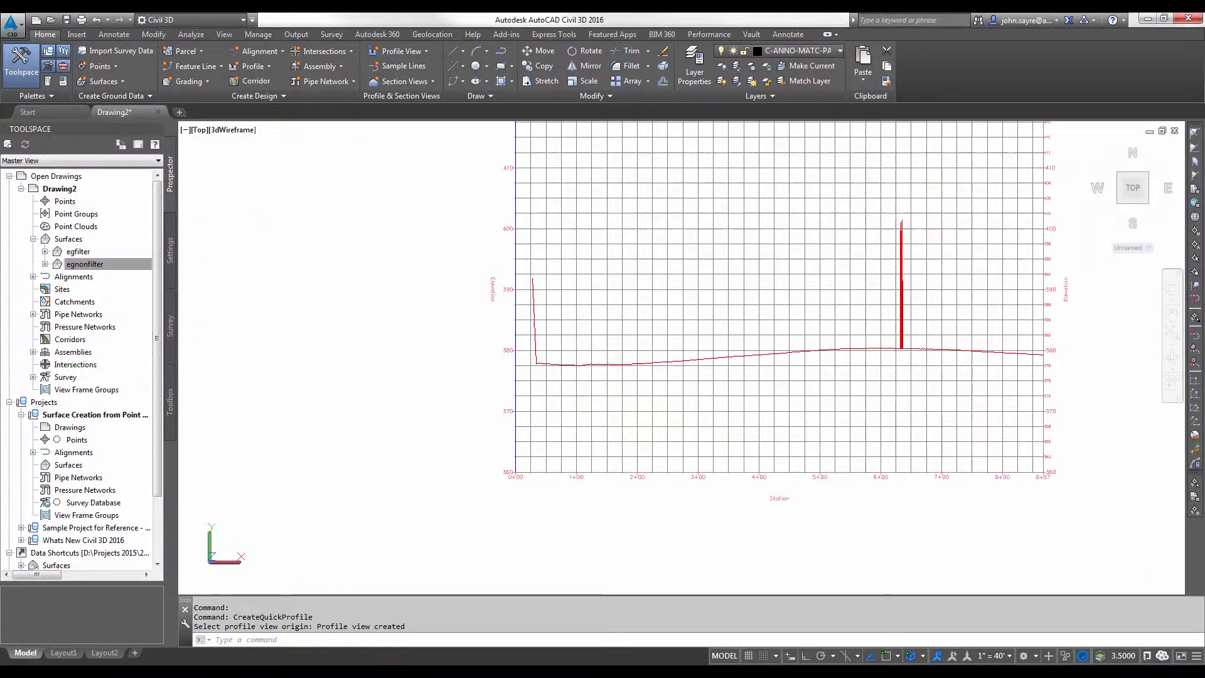
{"action": "middle_click_drag", "start_coordinate": [908, 340], "coordinate": [846, 352]}
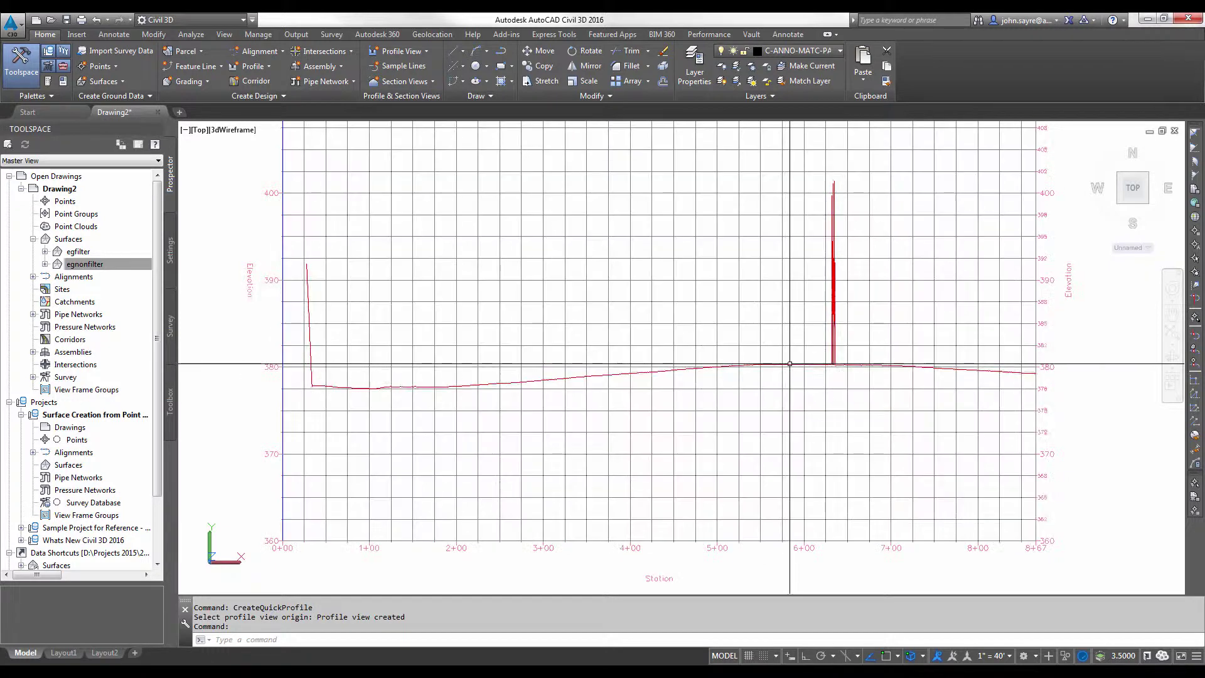
{"action": "left_click", "coordinate": [788, 364]}
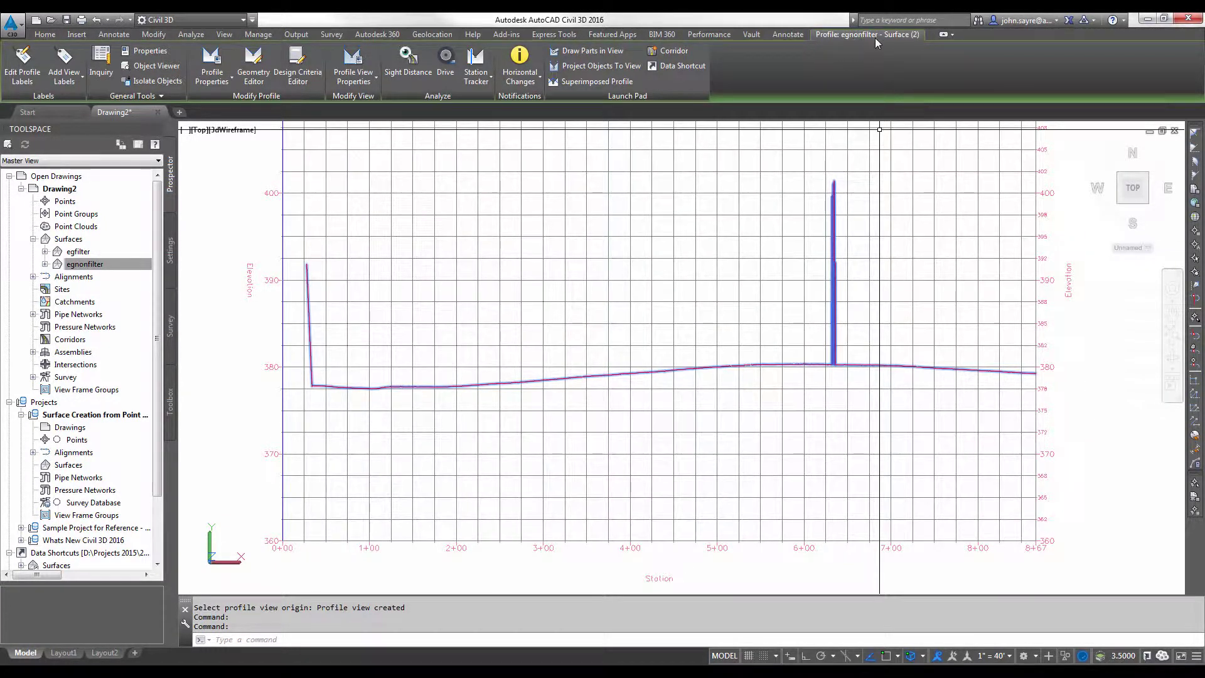
{"action": "key", "text": "Escape"}
Examine the two surface profiles up close at the base of the spike past station 6+00, identifying the line along the road
{"action": "scroll", "coordinate": [768, 362], "scroll_direction": "up", "scroll_amount": 6}
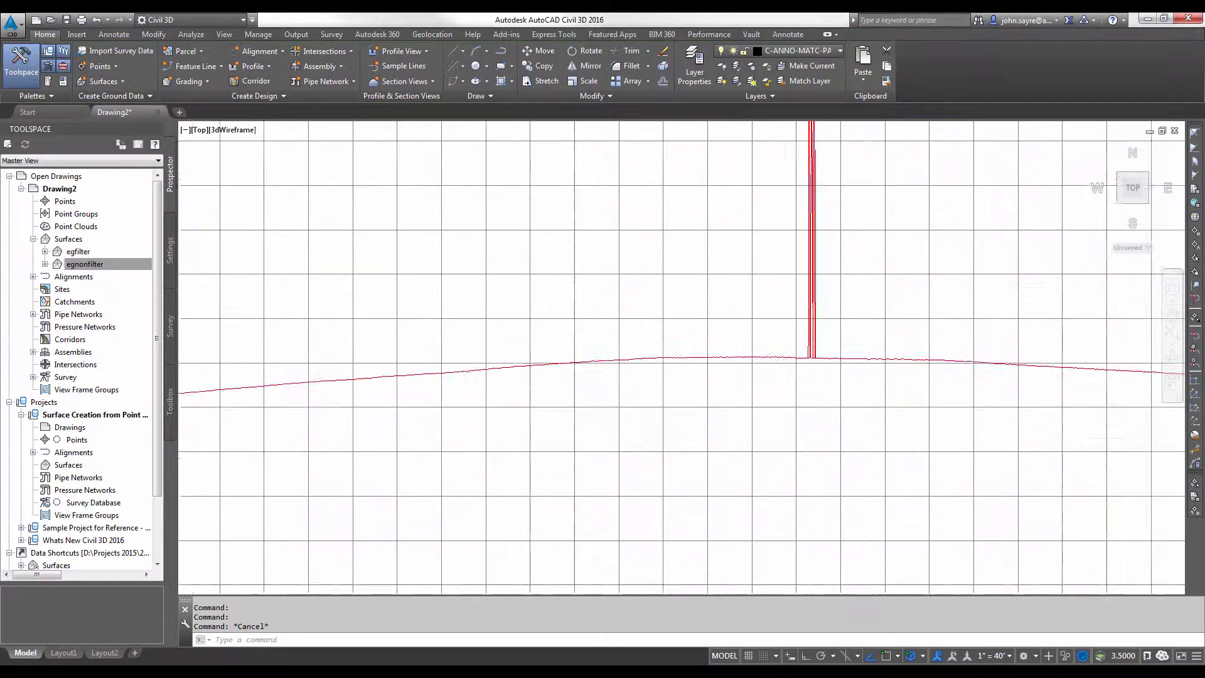
{"action": "scroll", "coordinate": [769, 361], "scroll_direction": "up", "scroll_amount": 3}
{"action": "left_click", "coordinate": [765, 337]}
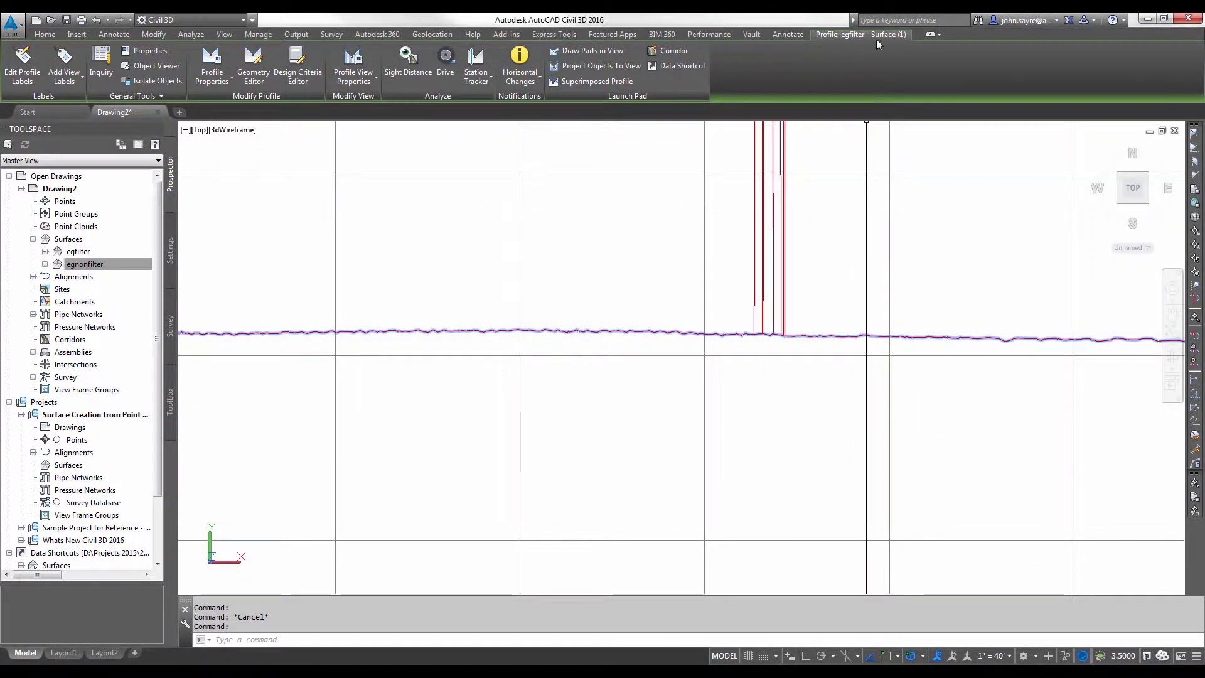
{"action": "key", "text": "Escape"}
{"action": "scroll", "coordinate": [794, 367], "scroll_direction": "down", "scroll_amount": 6}
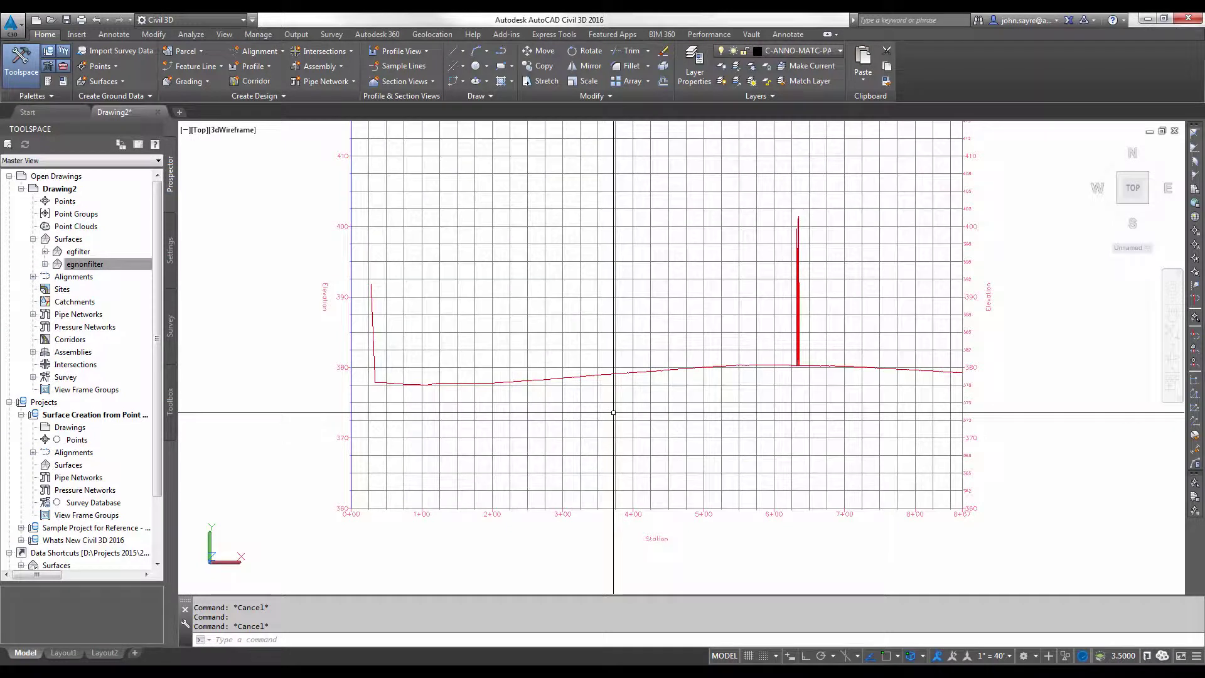
{"action": "scroll", "coordinate": [816, 427], "scroll_direction": "down", "scroll_amount": 4}
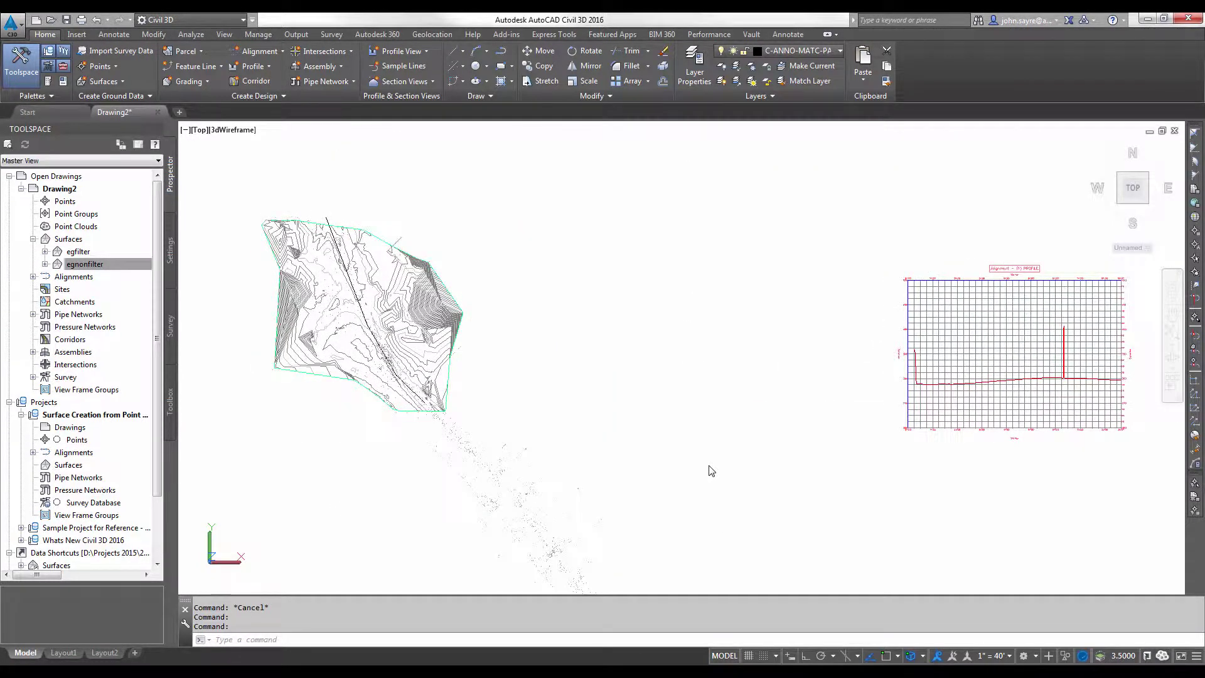